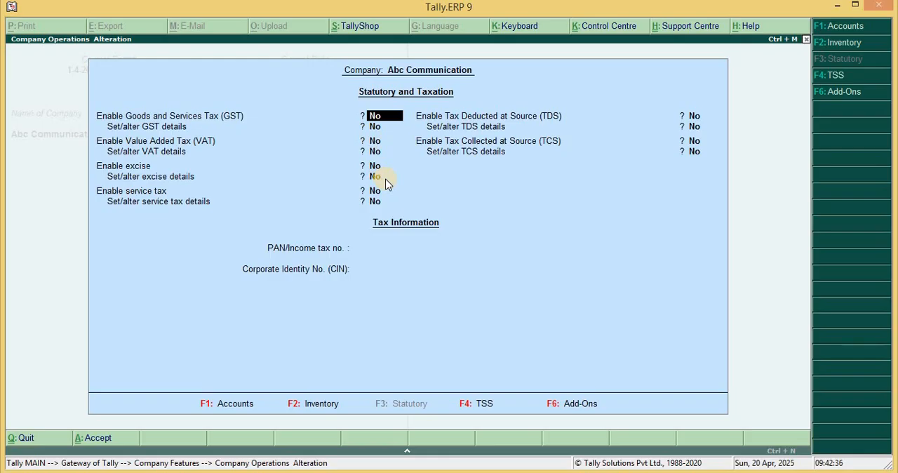
Enable Goods and Services Tax (GST) for the company and open its GST details for setup
type("y")
key("Return")
type("y")
key("Return")
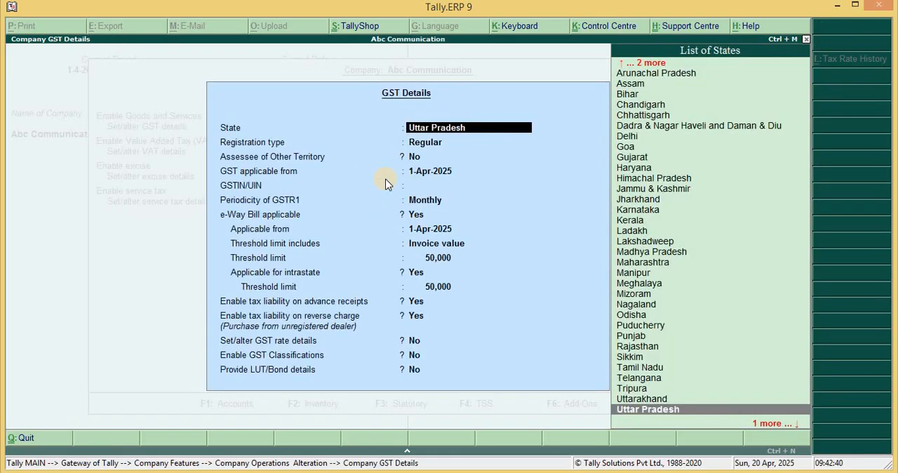
Keep state Uttar Pradesh, Regular registration and GST applicable from 1-Apr-2025, leaving the GSTIN/UIN blank
key("Return")
key("Return")
key("Return")
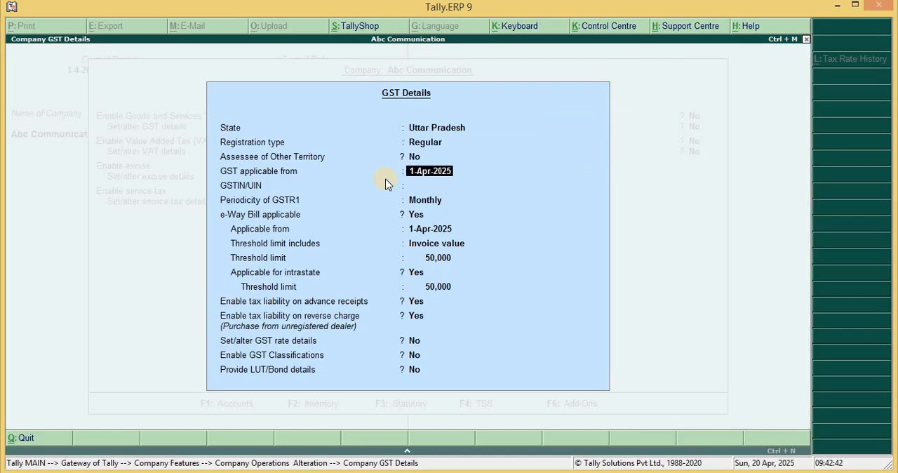
key("Return")
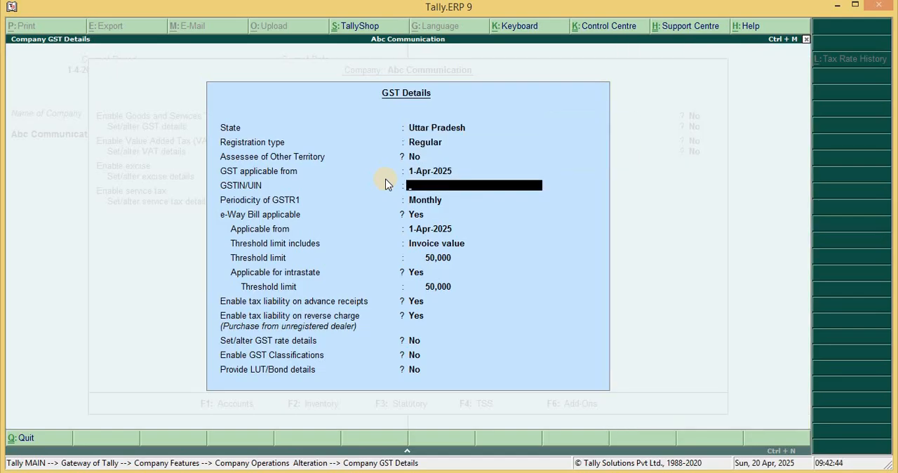
key("Return")
Keep Monthly GSTR1 periodicity and e-Way Bill applicable from 1-Apr-2025 on invoice value, with 50,000 threshold limits including intrastate
key("Return")
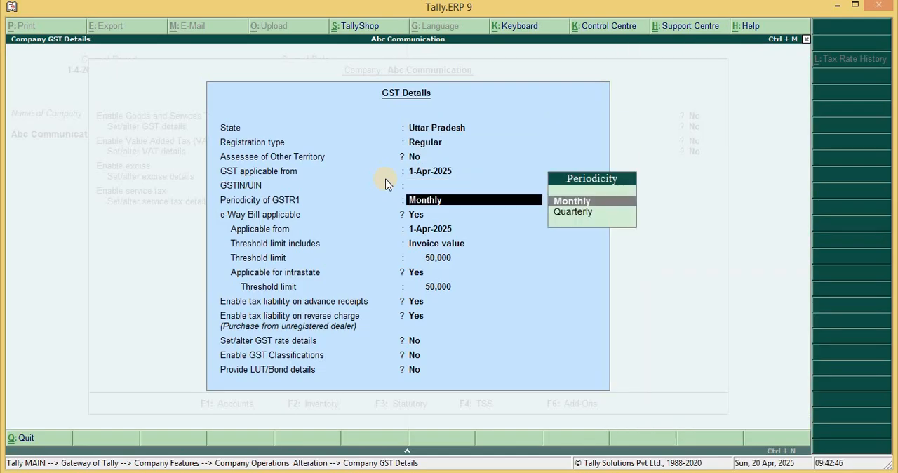
key("Return")
key("Return")
key("Return")
key("Return")
key("Return")
key("Return")
key("Return")
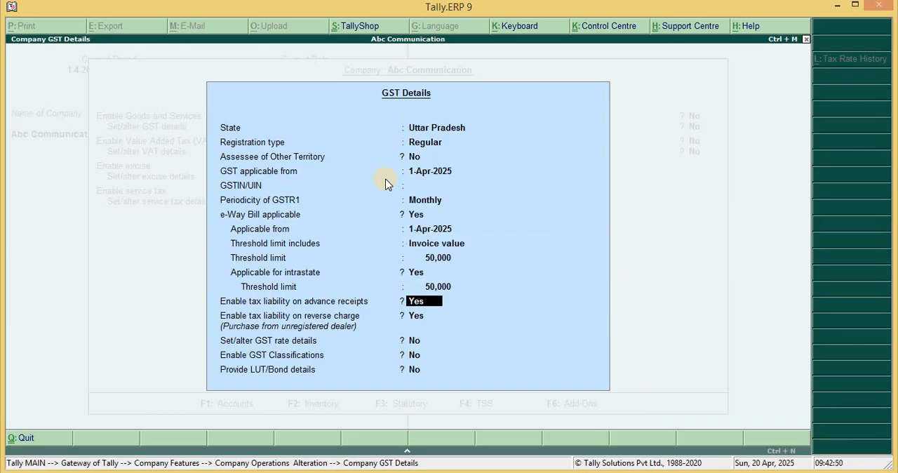
Set tax liability on advance receipts and on reverse charge to Yes in the company's GST details
type("y")
key("Return")
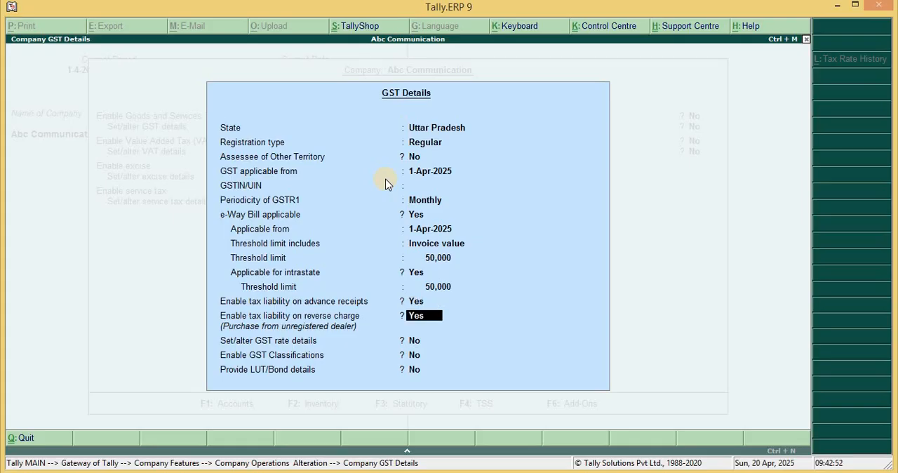
type("y")
key("Return")
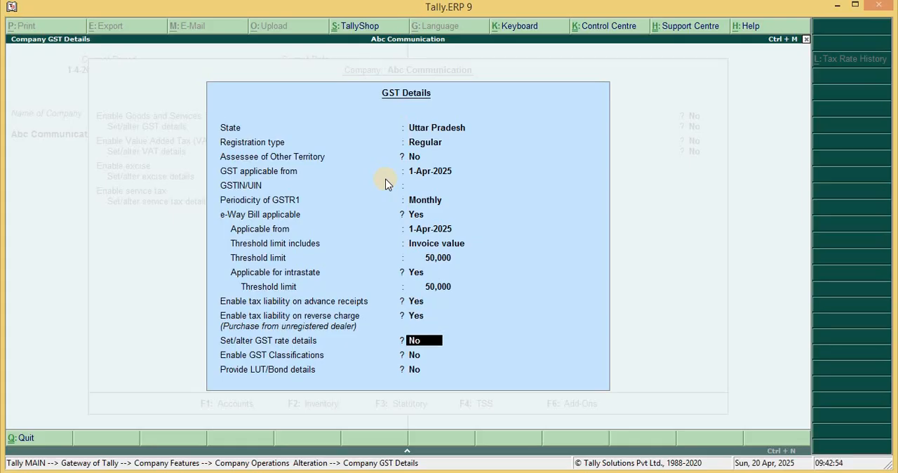
Set the company's GST rate details to Taxable with 18% Integrated Tax and 0% Cess
type("y")
key("Return")
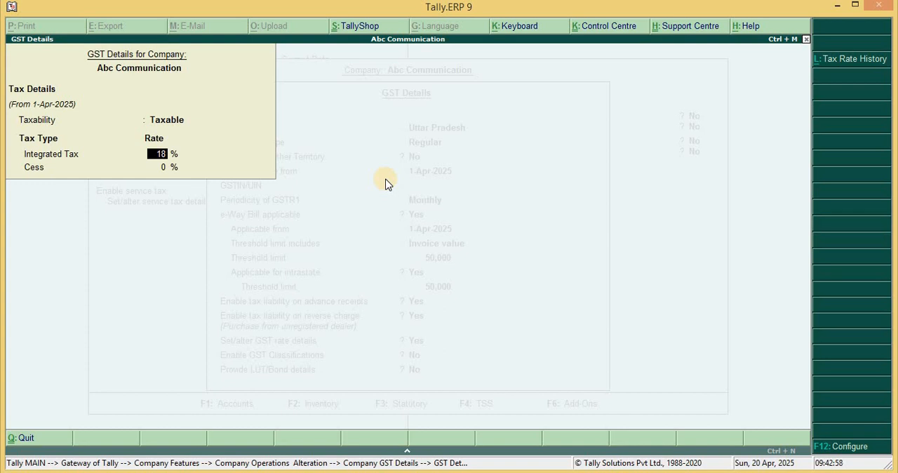
key("BackSpace")
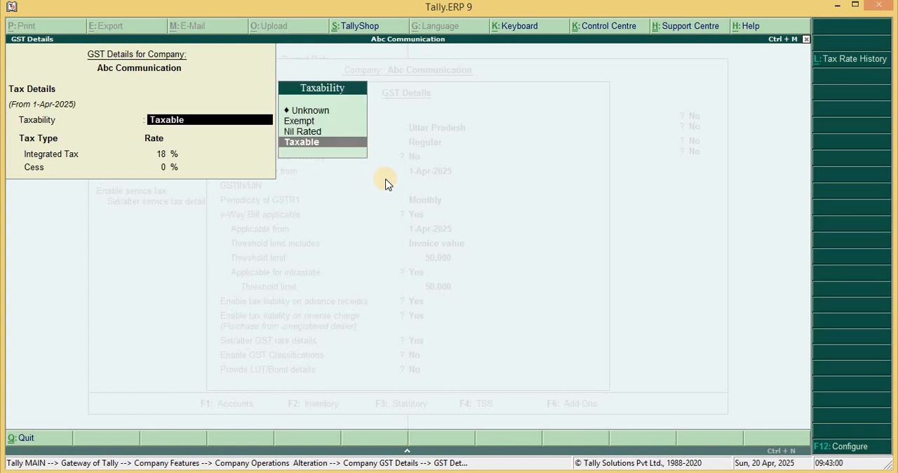
key("Return")
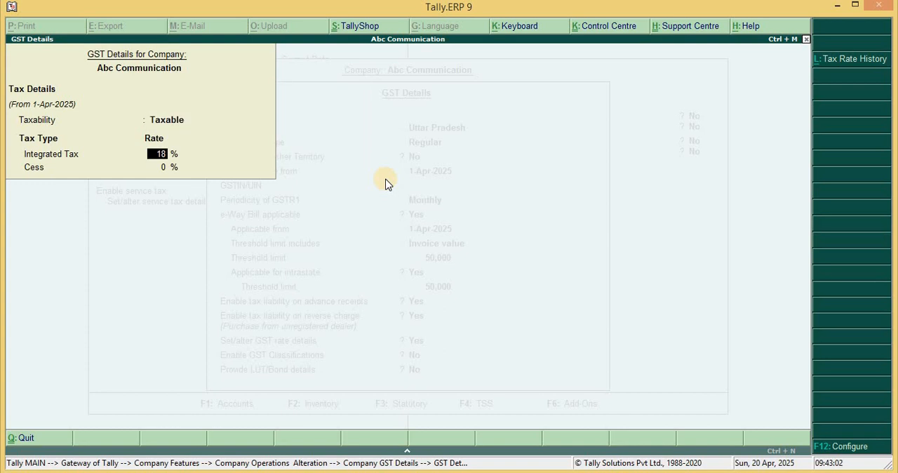
key("Return")
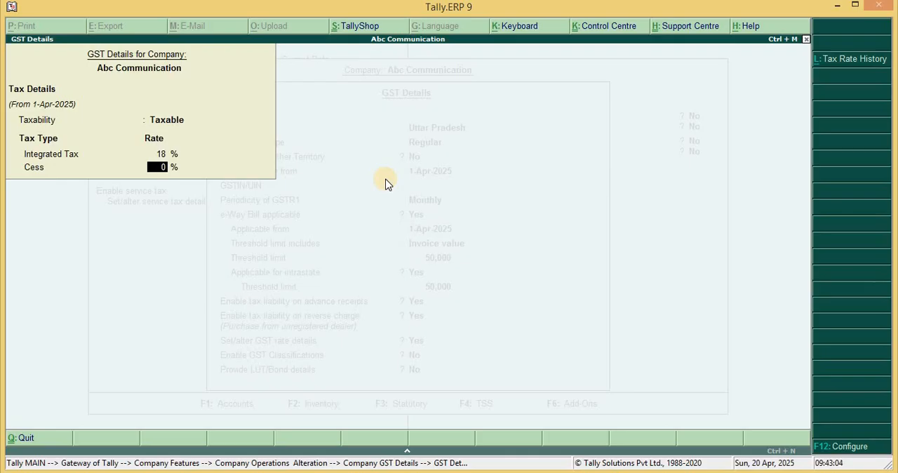
key("Return")
Enable GST Classifications, leave LUT/Bond details at No, and accept the company GST details
type("y")
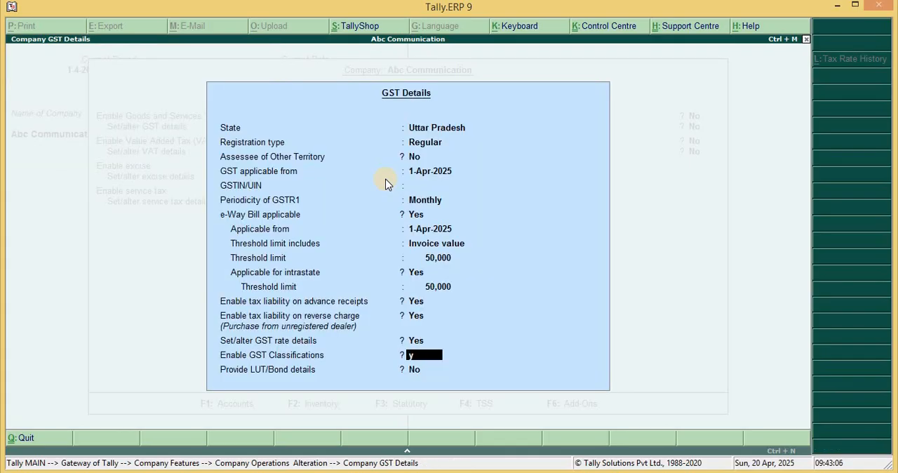
key("Return")
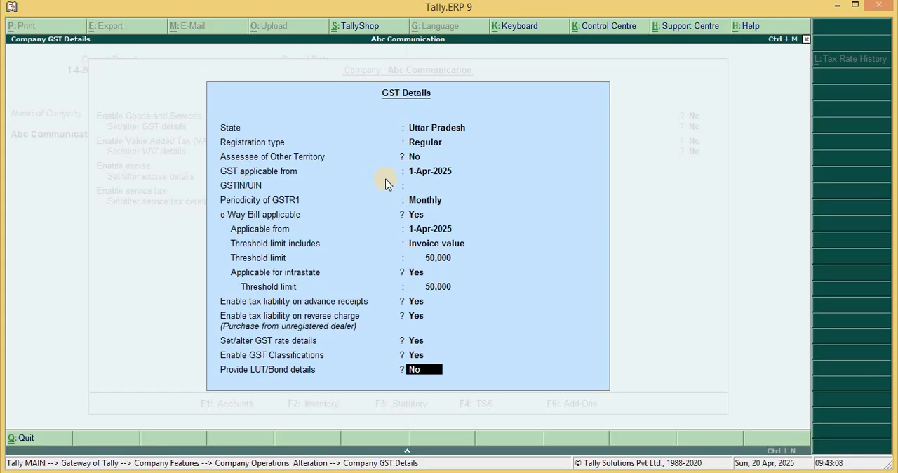
key("Return")
Leave the remaining statutory taxes at No, accept the company's statutory features and return to the Gateway of Tally
key("Return")
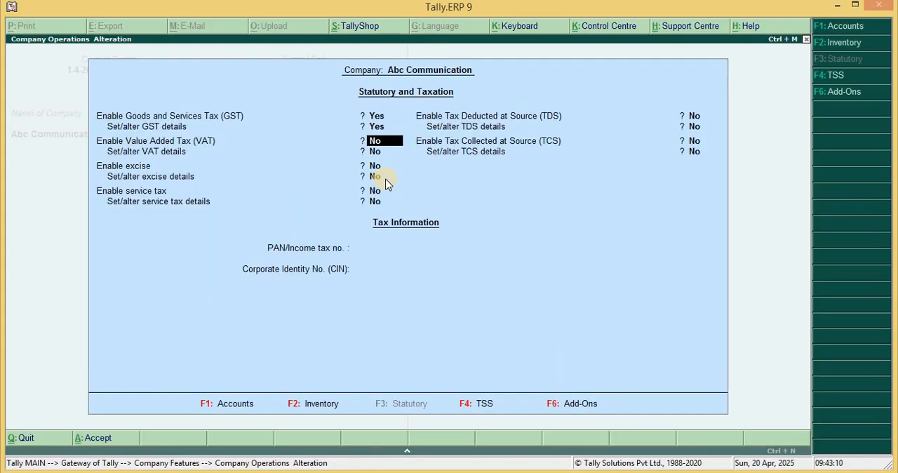
key("Return")
key("Return")
key("Return")
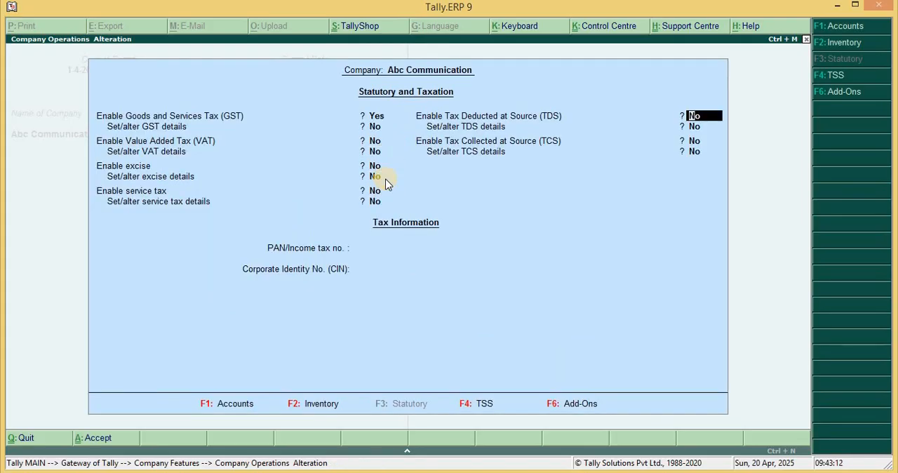
key("Return")
key("Return")
key("Return")
key("Return")
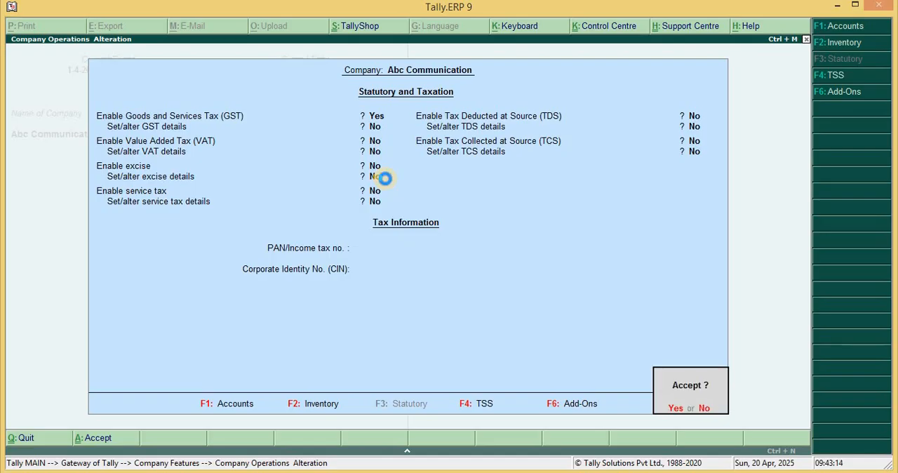
key("Return")
key("Escape")
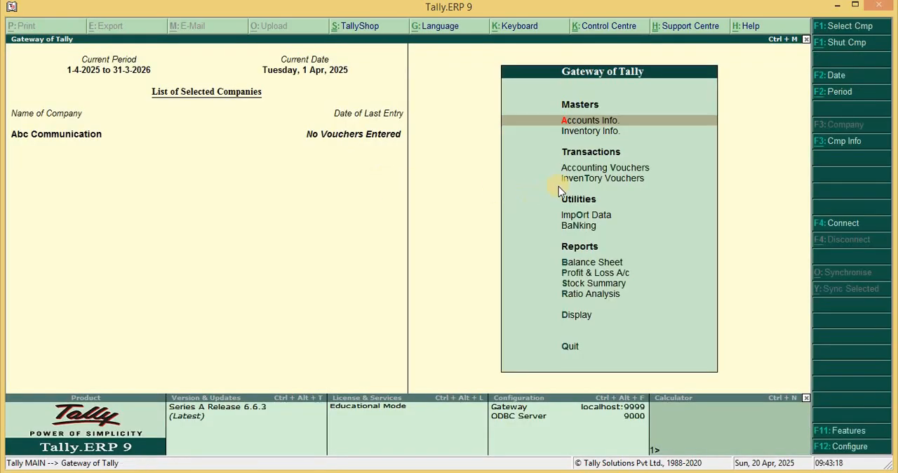
Start creating a single ledger and name it Sales, with no alias
left_click(607, 124)
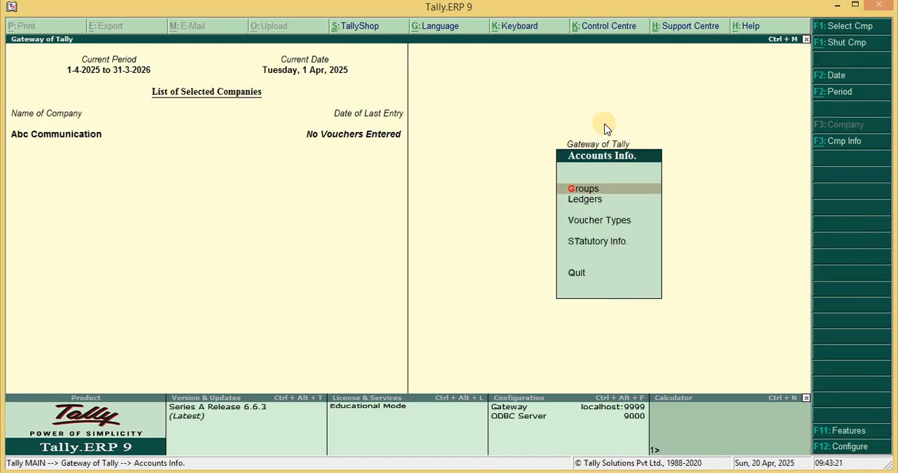
left_click(580, 200)
left_click(581, 190)
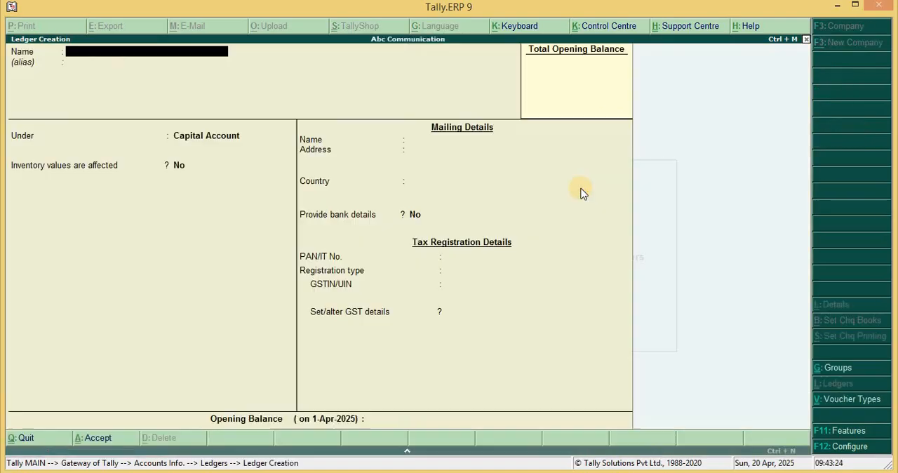
type("Sal")
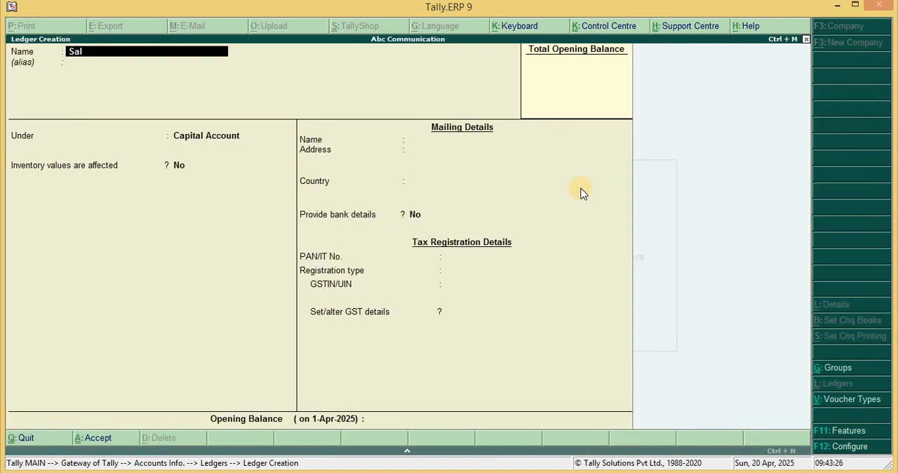
type("es")
key("Return")
key("Return")
Place the ledger under Sales Accounts, with inventory values affected and the ledger type Not Applicable
type("S")
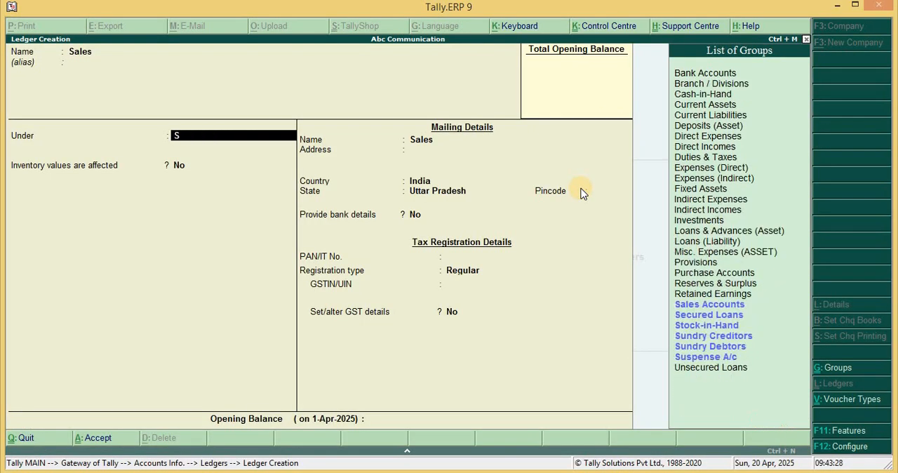
type("ales")
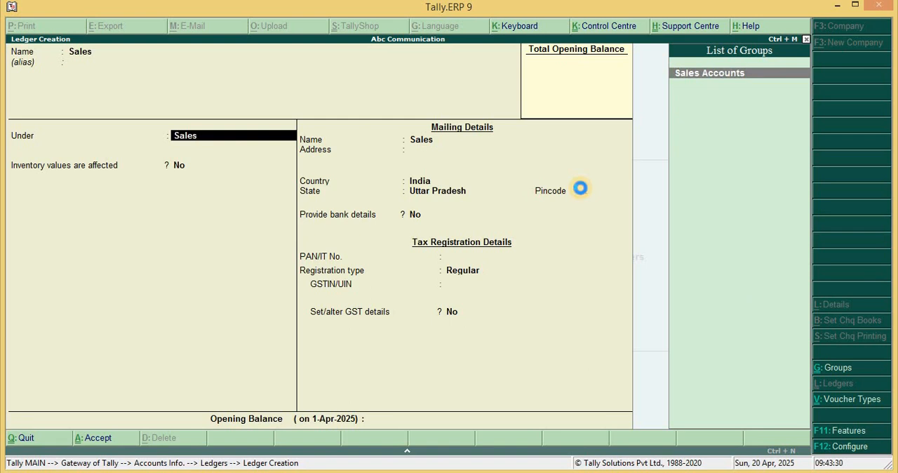
key("Return")
Make GST applicable to the Sales ledger and set its GST details to Taxable with 18% Integrated Tax and 0% Cess
key("Return")
key("Return")
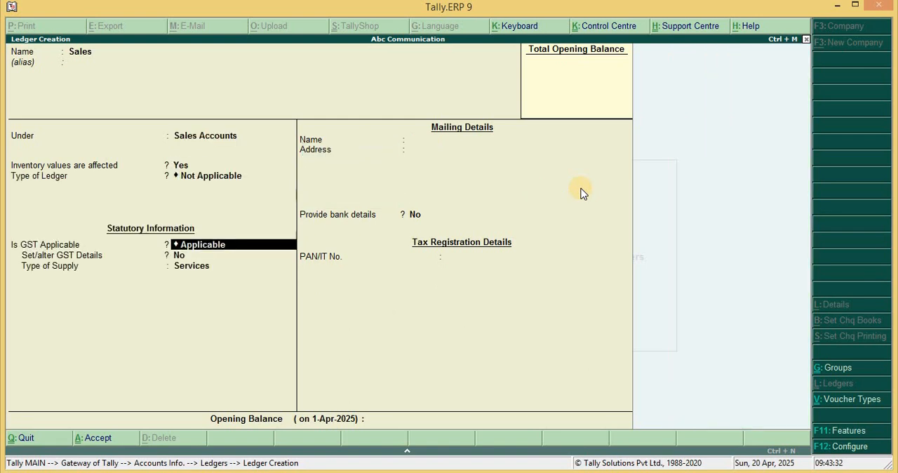
key("Return")
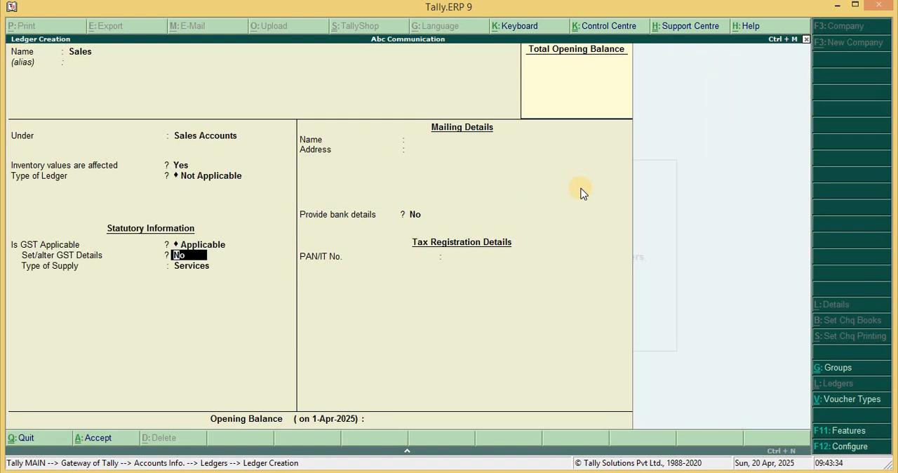
type("y")
key("Return")
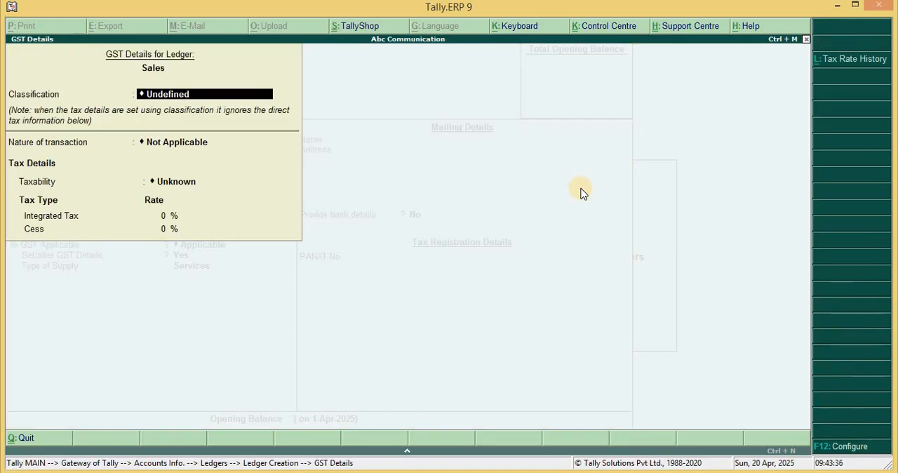
key("Return")
key("Return")
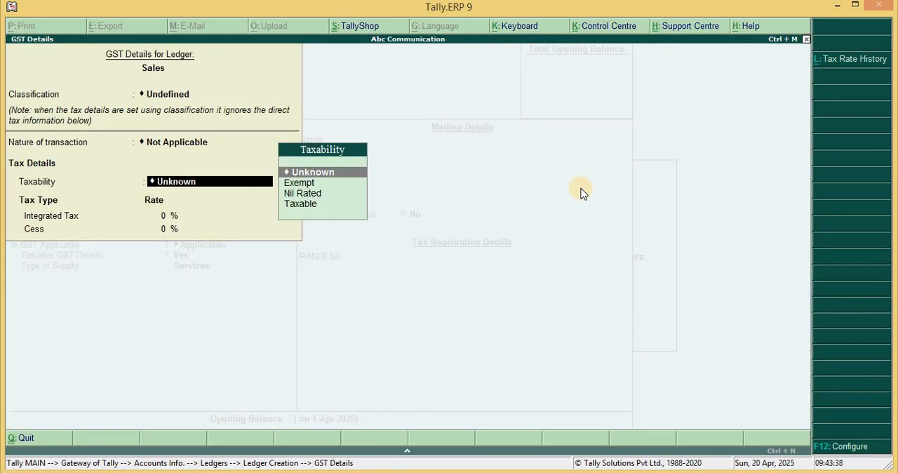
key("Down")
key("Down")
key("Down")
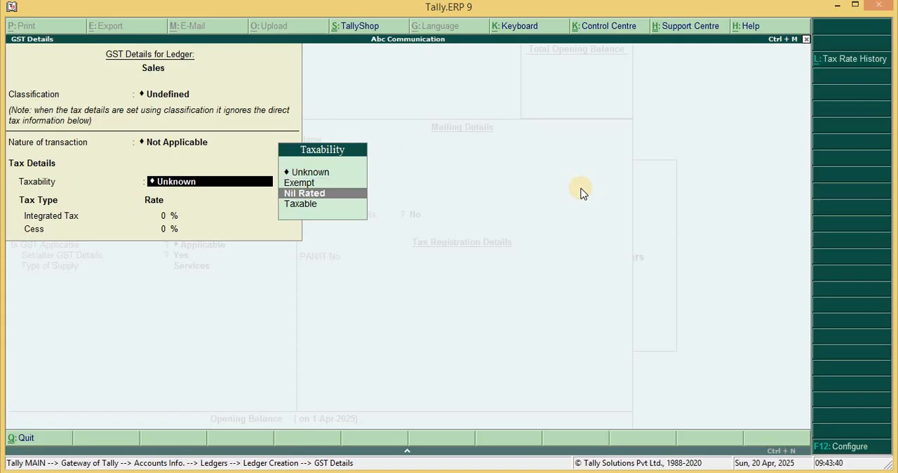
key("Return")
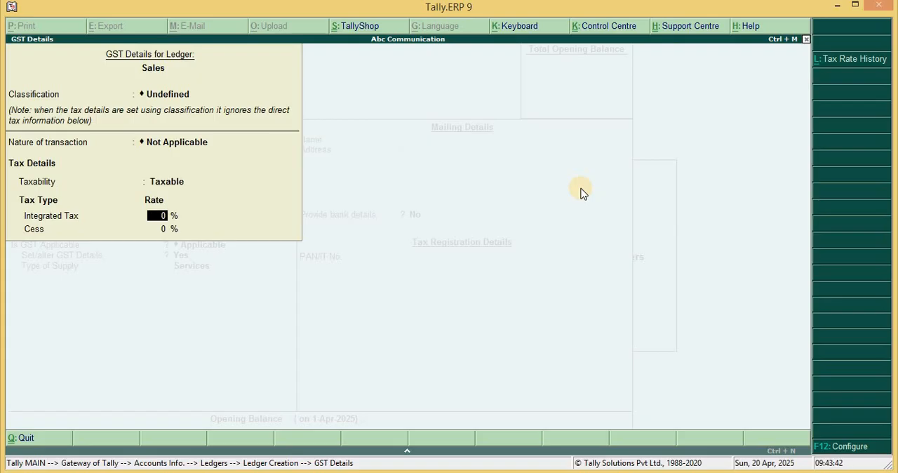
type("18")
key("Return")
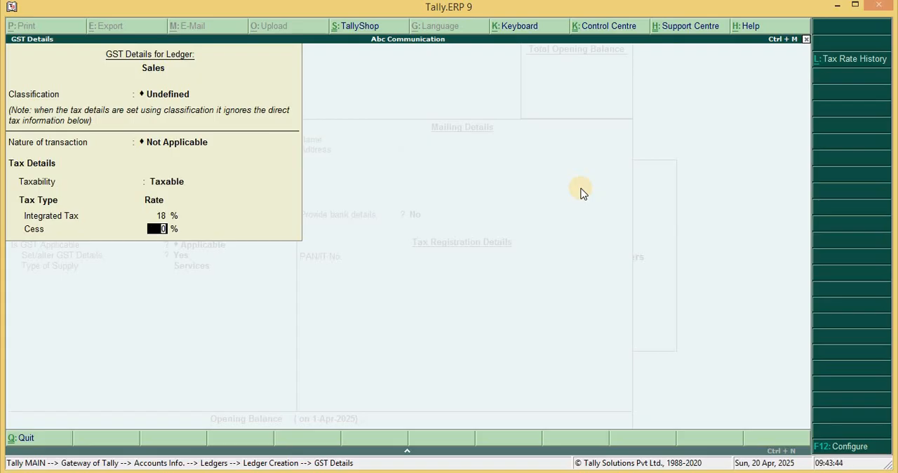
key("Return")
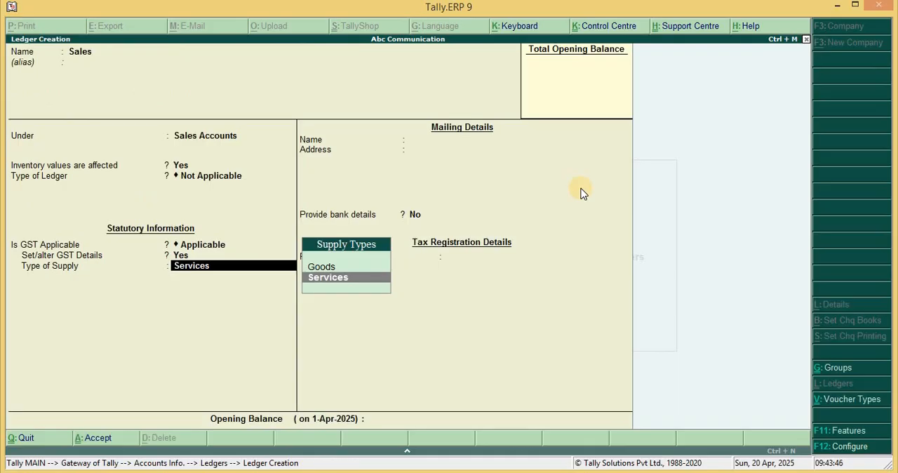
Set the Sales ledger's type of supply to Goods and save it without an opening balance
key("Up")
key("Return")
key("Return")
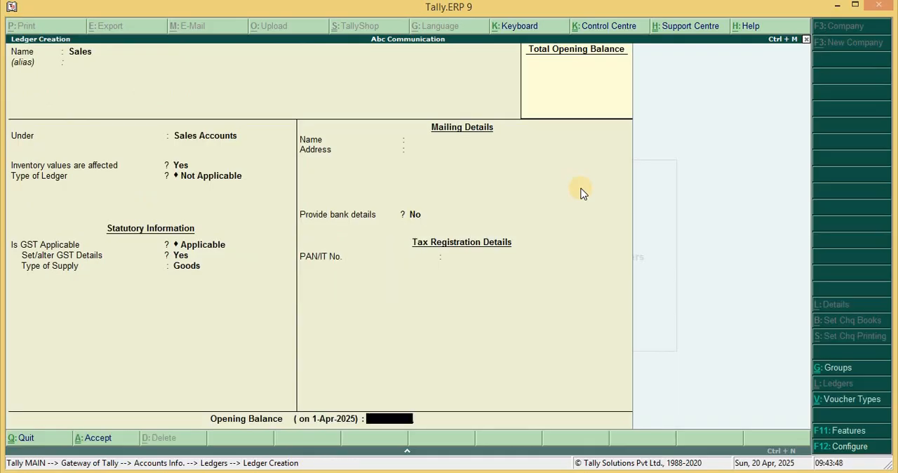
key("Return")
key("Return")
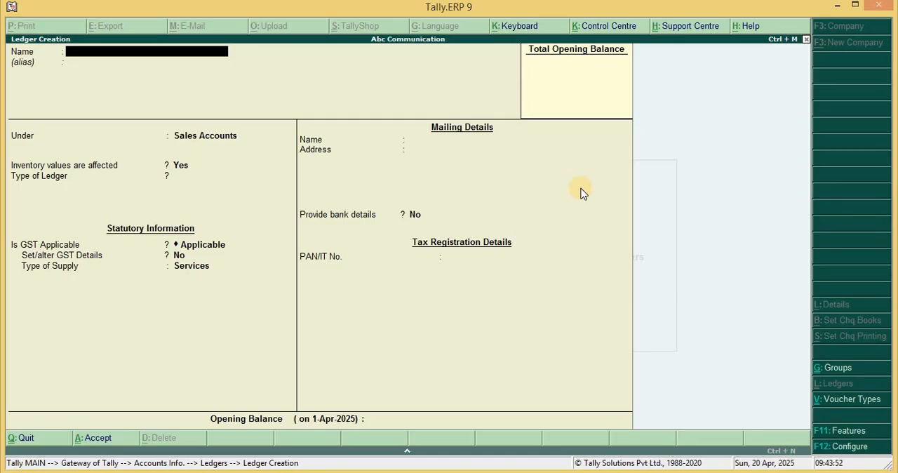
Name the new ledger CGST, with no alias, and place it under Duties & Taxes
type("CGST")
key("Return")
key("Return")
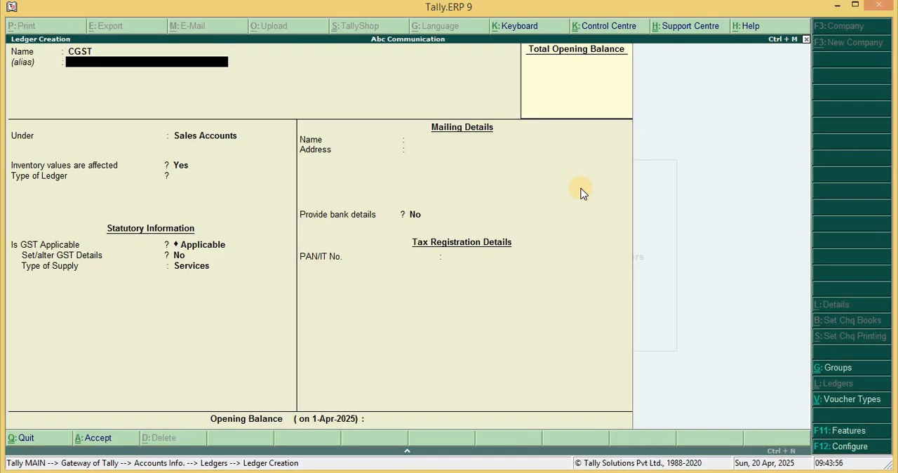
type("Duti")
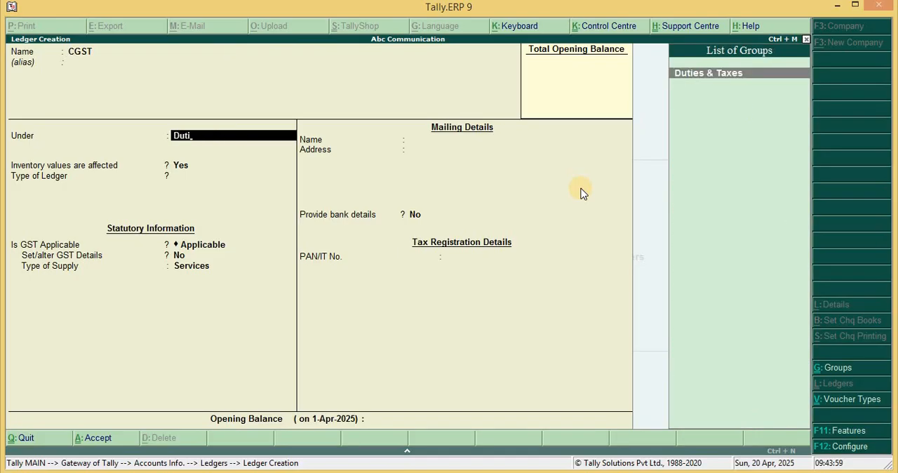
key("Return")
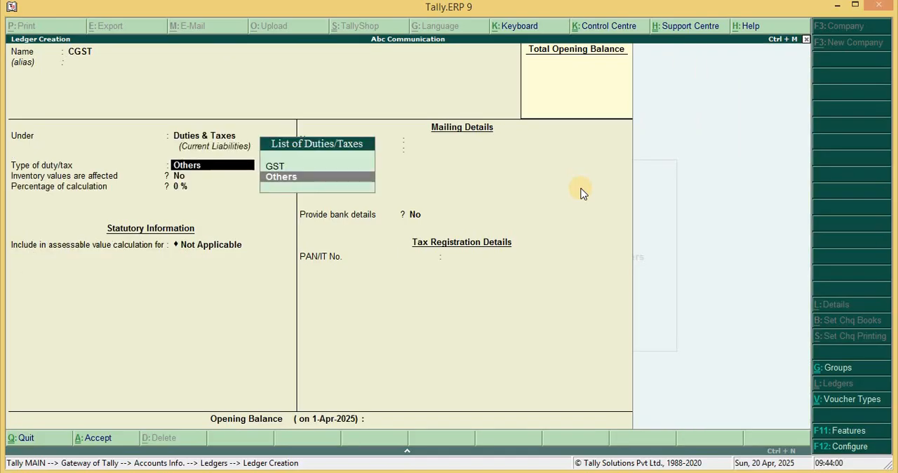
Set the CGST ledger's duty type to GST and tax type to Central Tax, with rounding Not Applicable, and save it
key("Up")
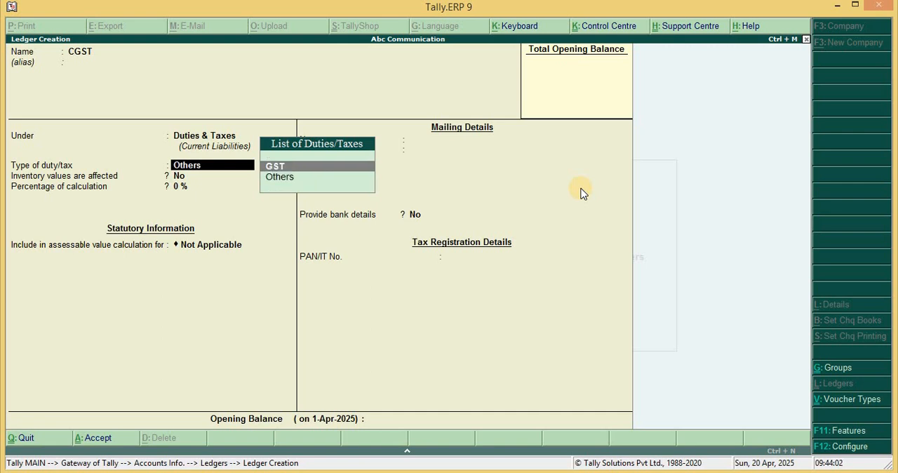
key("Return")
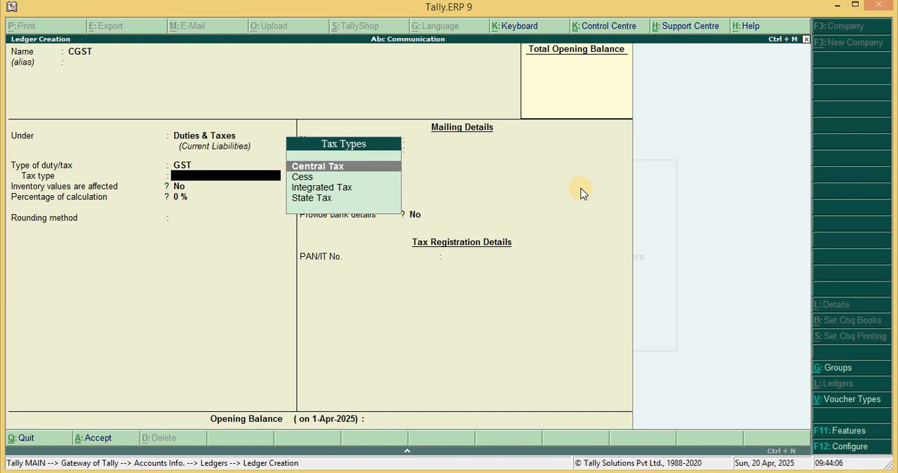
key("Return")
key("Return")
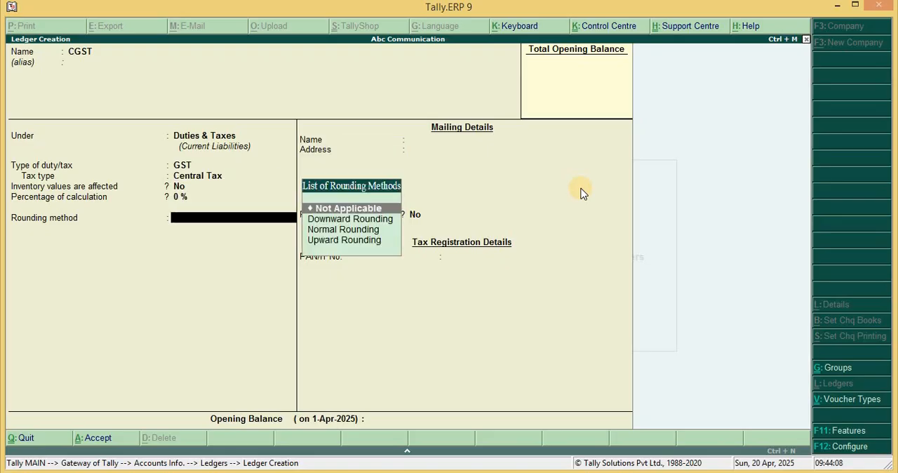
key("Return")
key("Return")
Name the next new ledger SGST, with no alias, and keep it under Duties & Taxes
key("Return")
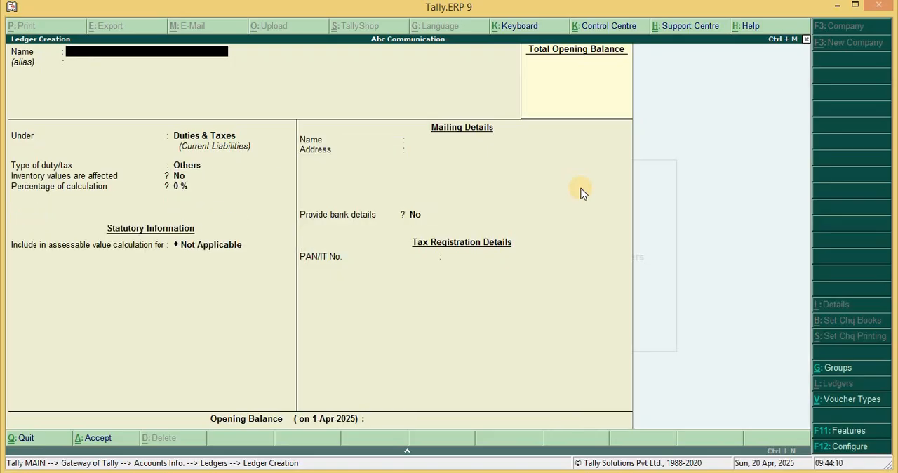
type("SGST")
key("Return")
key("Return")
key("Return")
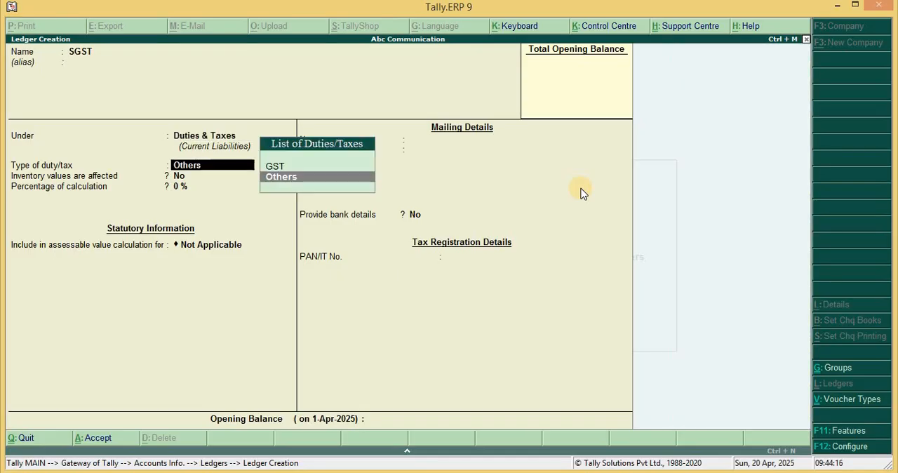
Set the SGST ledger's duty type to GST and tax type to State Tax, with rounding Not Applicable, and save it
key("Up")
key("Return")
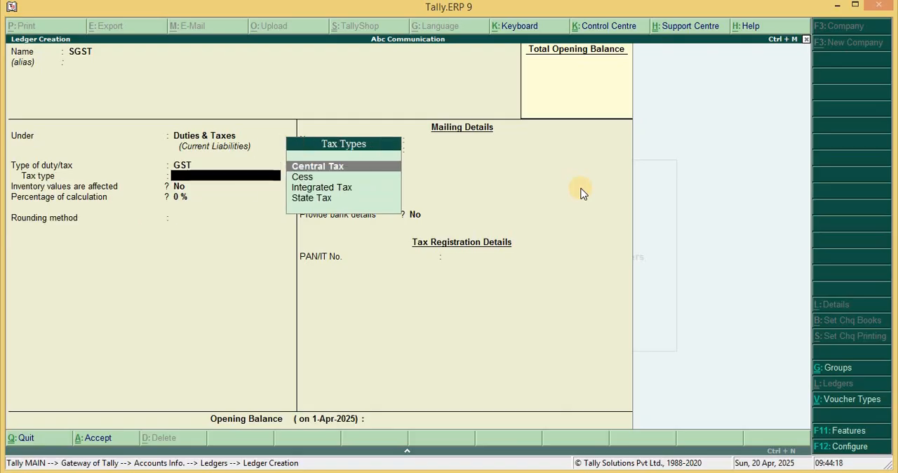
key("Down")
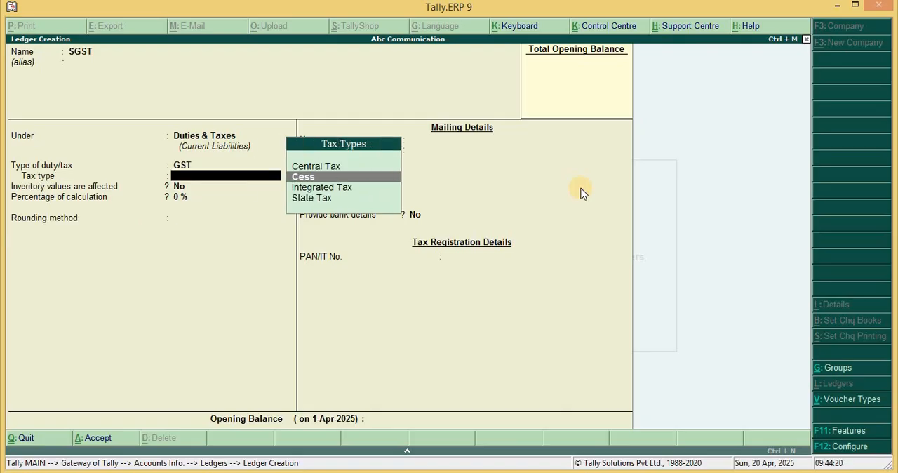
key("Down")
key("Down")
key("Return")
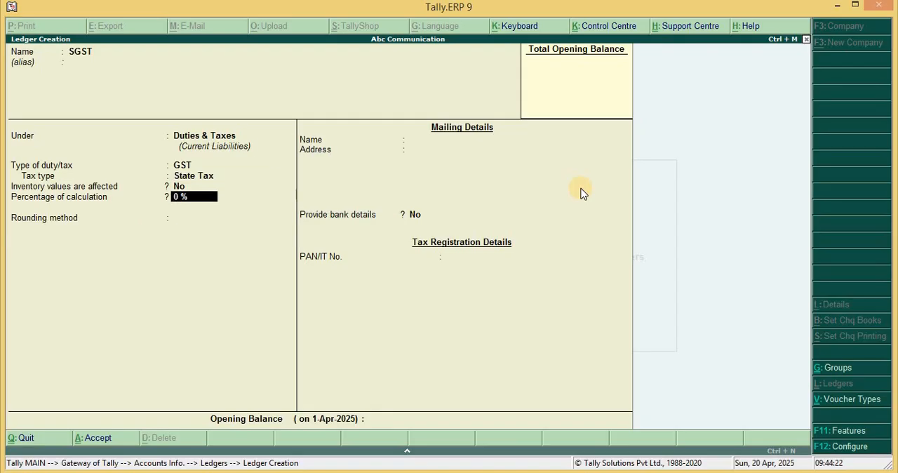
key("Return")
key("Return")
key("Return")
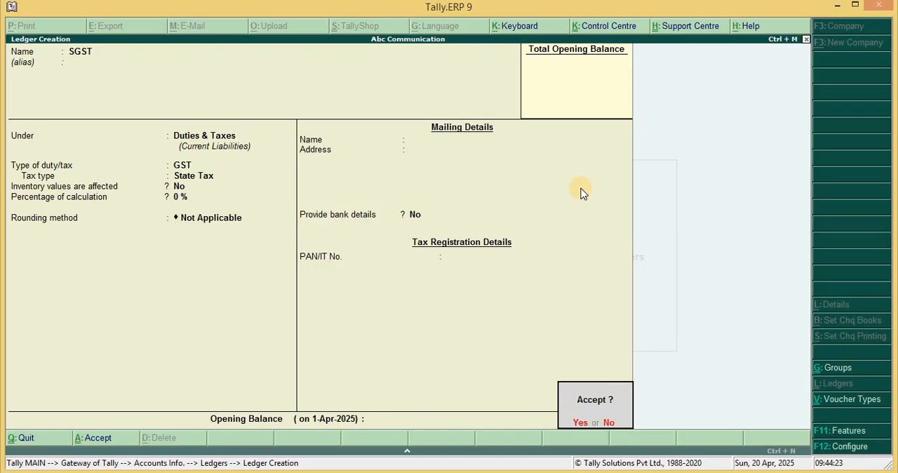
key("Return")
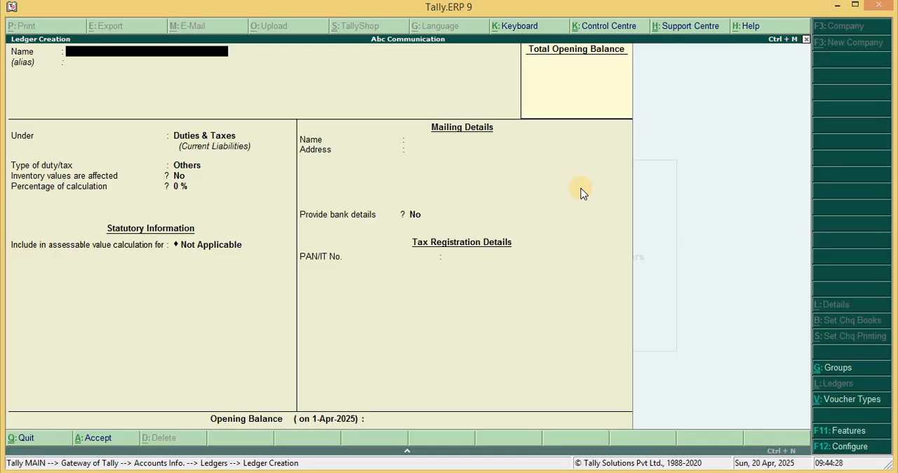
Name a new ledger with the customer's first name, without an alias, and place it under Sundry Debtors
type("Ramesh")
key("Return")
key("Return")
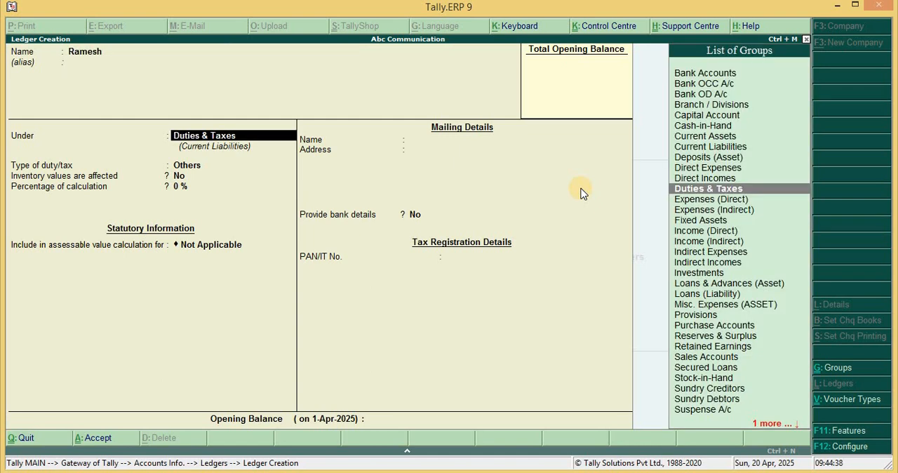
type("Su")
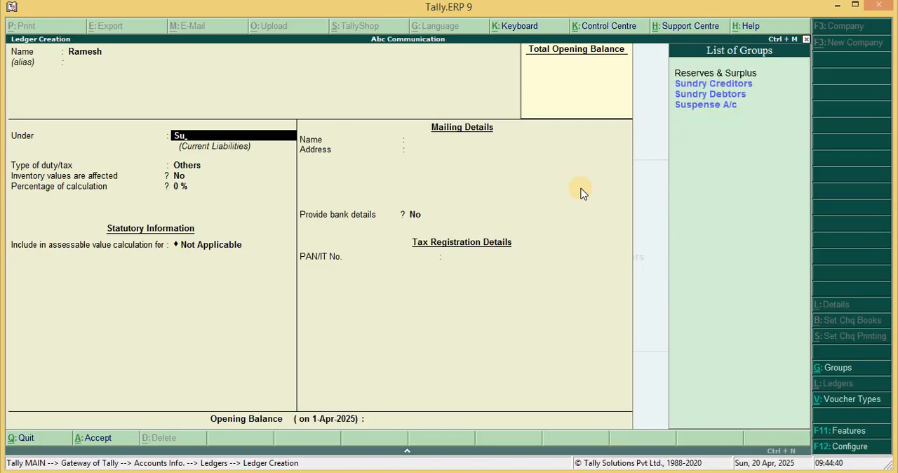
key("Down")
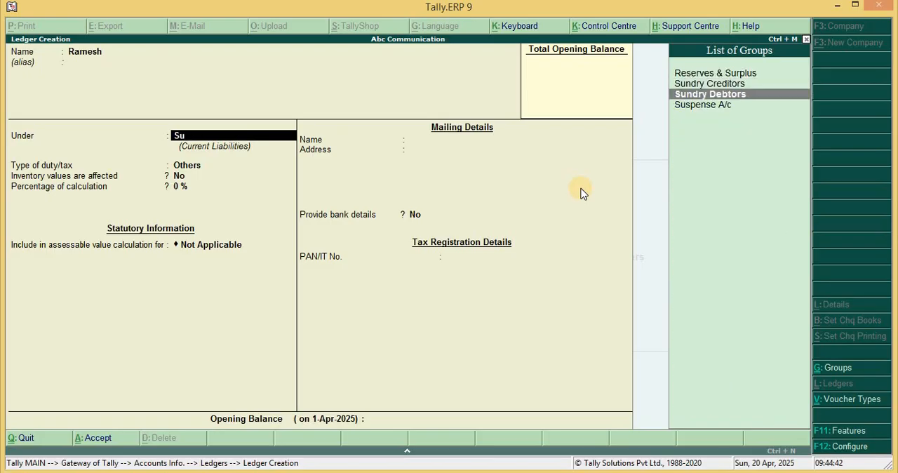
key("Return")
Keep the customer ledger's default bill-by-bill, mailing and tax registration details and save it without an opening balance
key("Return")
key("Return")
key("Return")
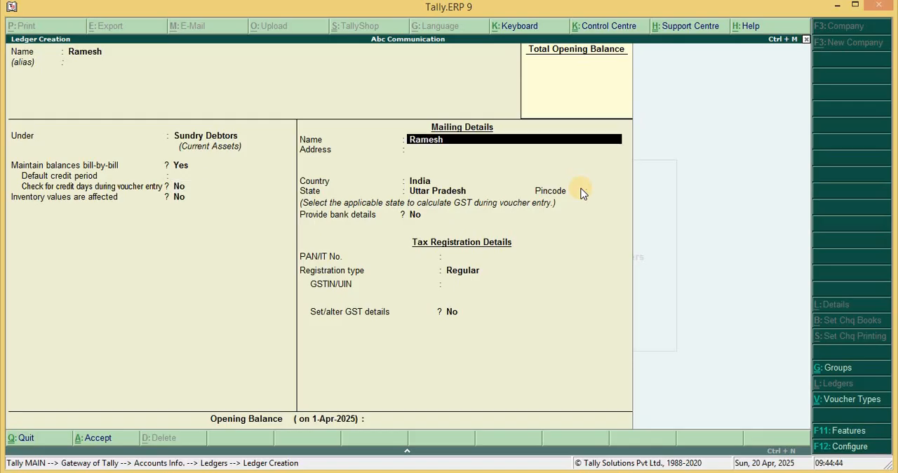
key("Return")
key("Return")
key("Return")
key("Return")
key("Return")
key("Return")
key("Return")
key("Return")
key("Return")
key("Return")
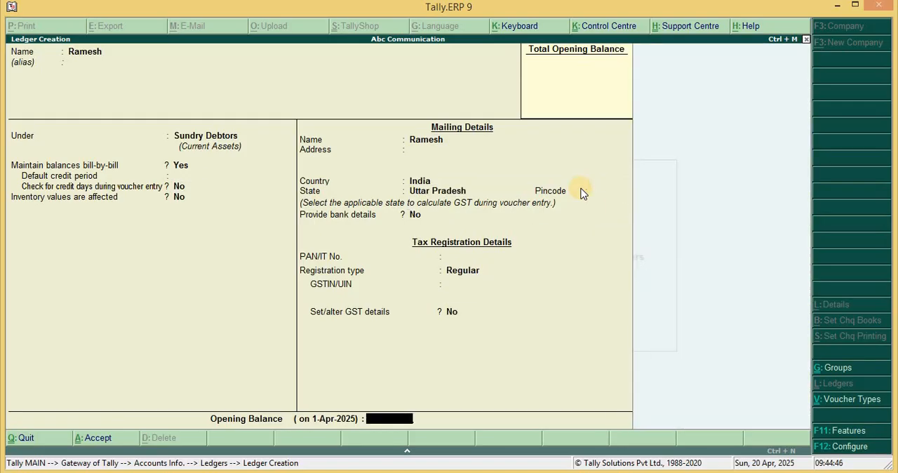
key("Return")
key("Return")
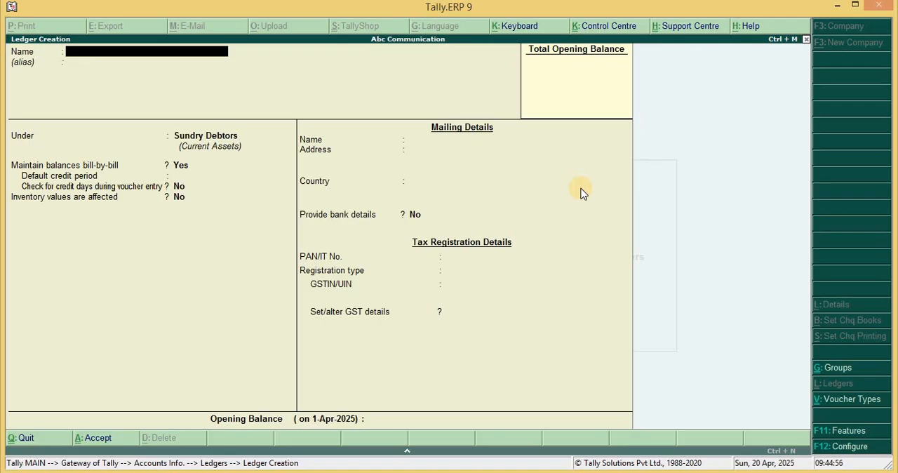
Name a new ledger Union Bank of India, with no alias, and place it under Bank Accounts
type("Union bank of Indi")
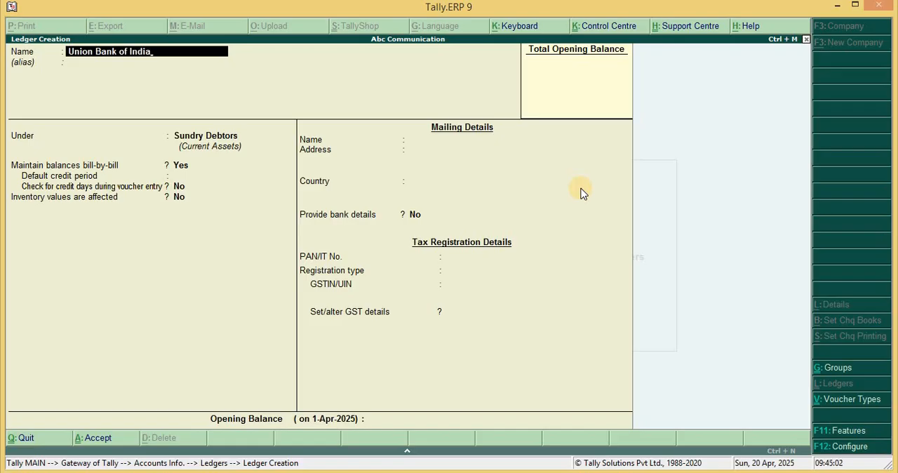
type("a")
key("Return")
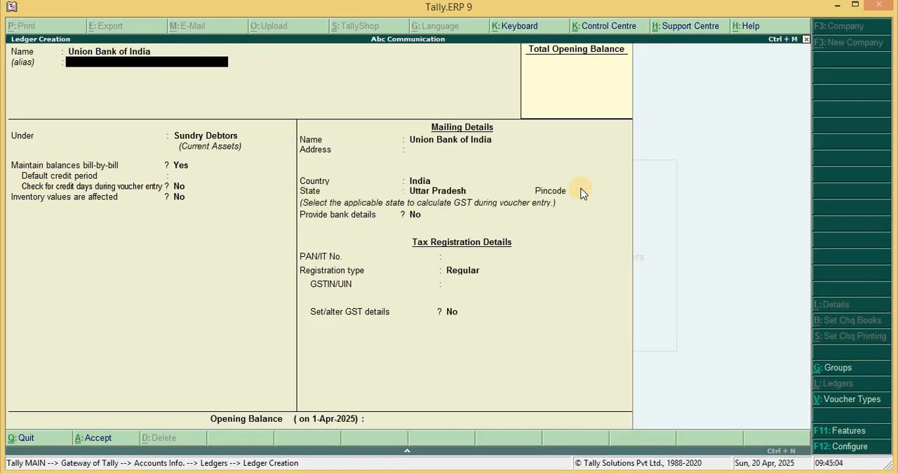
key("Return")
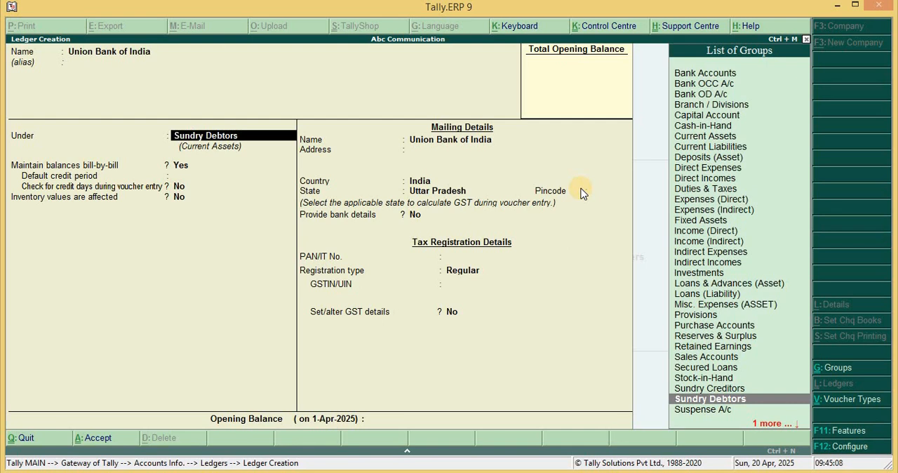
type("Ban")
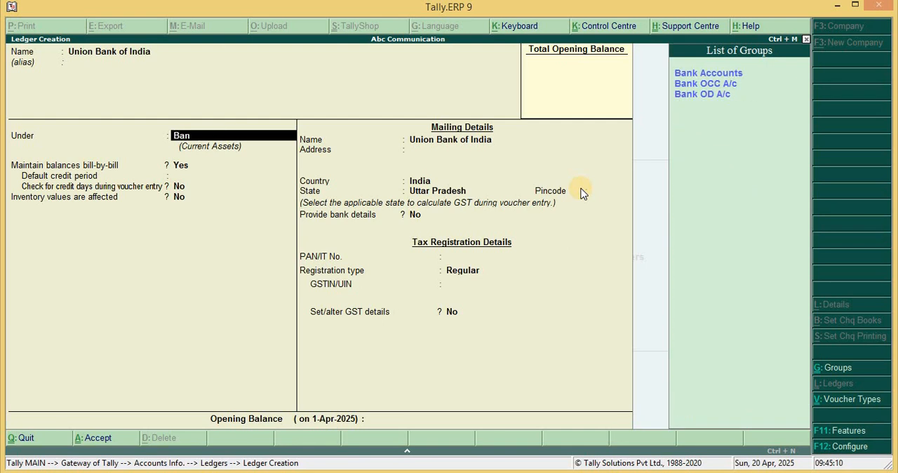
key("Down")
key("Down")
key("Up")
key("Return")
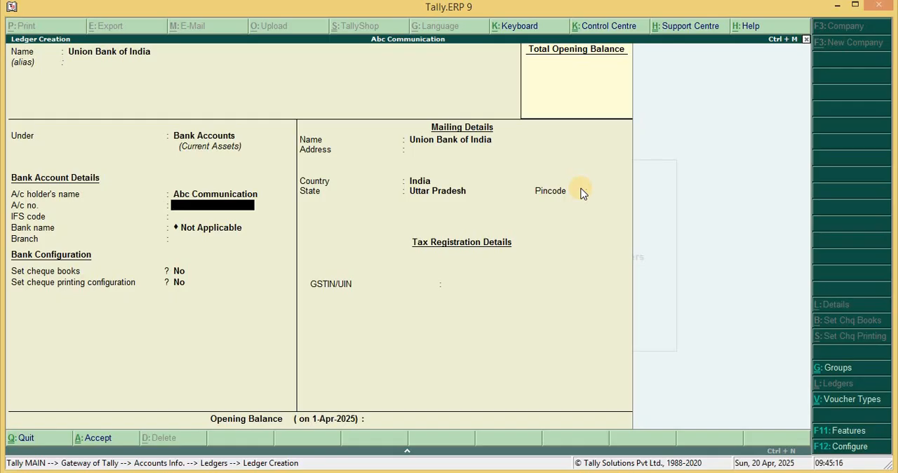
Enter the bank account number and the IFS code UBIN000516 in the bank ledger, leaving the bank name Not Applicable
key("Return")
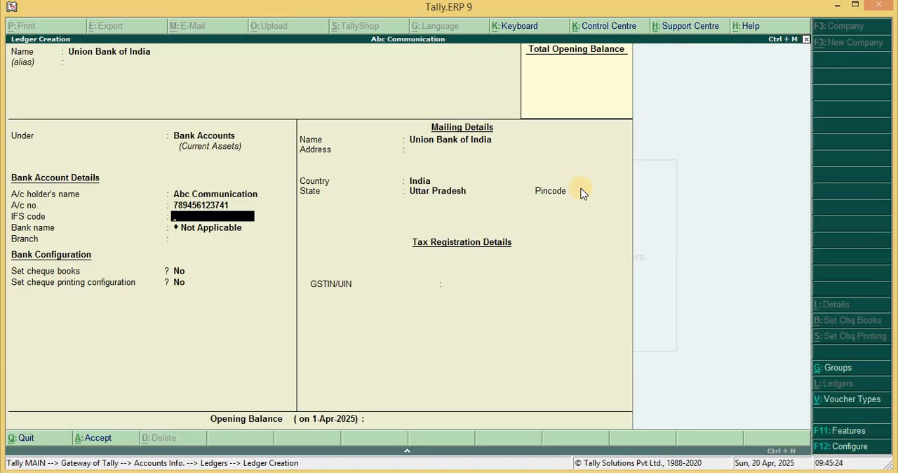
type("UBIN000516")
key("Return")
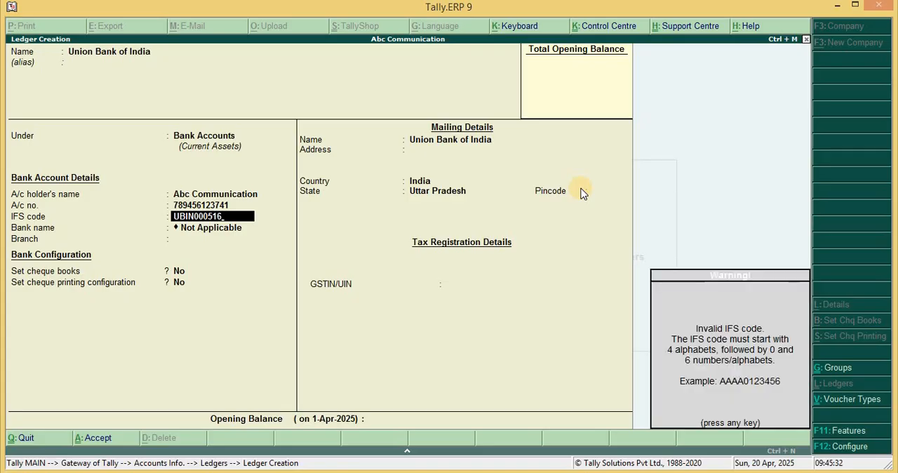
key("Return")
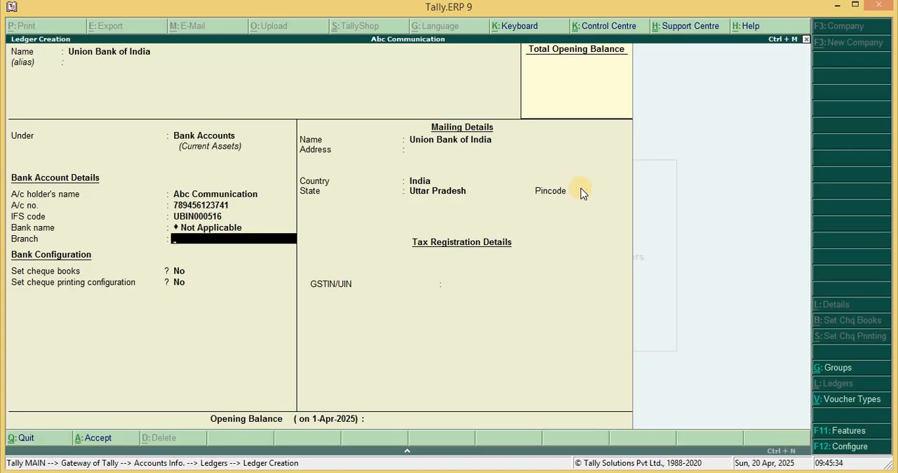
Set the bank branch to Gaur City 2, keep both cheque options at No, and save the ledger without an opening balance
type("Gaur City 2")
key("Return")
key("Return")
key("Return")
key("Return")
key("Return")
key("Return")
key("Return")
key("Return")
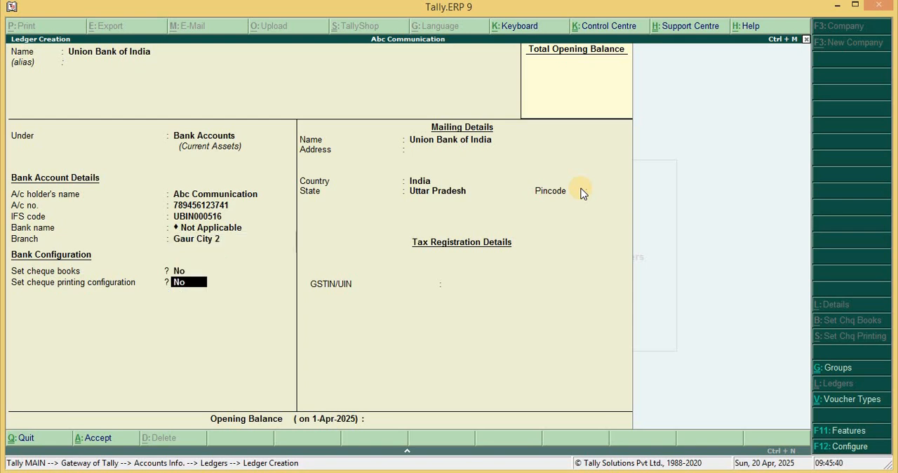
key("Return")
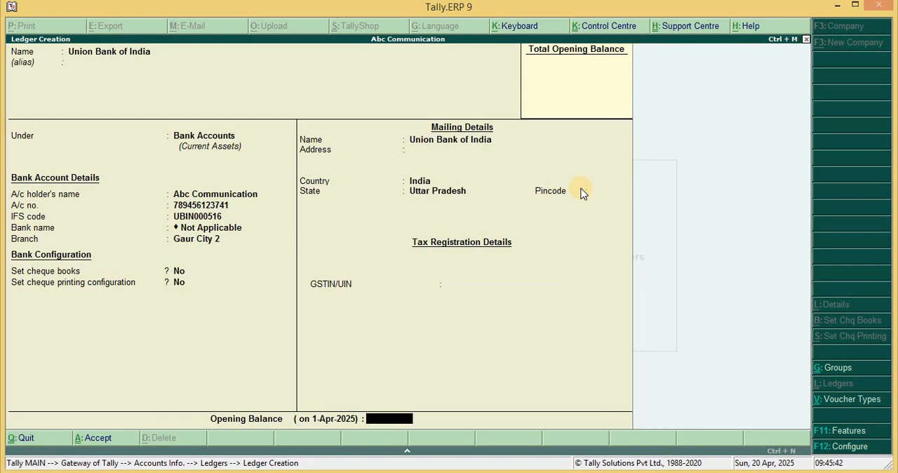
key("Return")
Leave ledger creation and start a new Sales accounting voucher
key("Return")
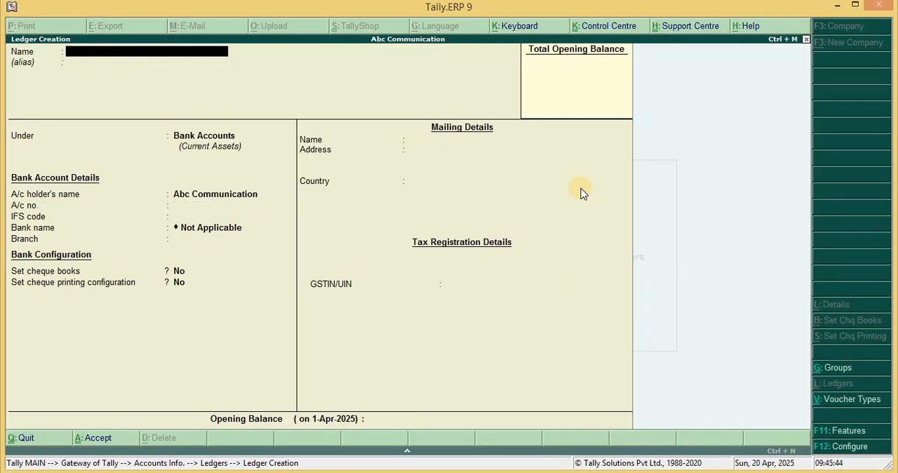
key("Escape")
key("Return")
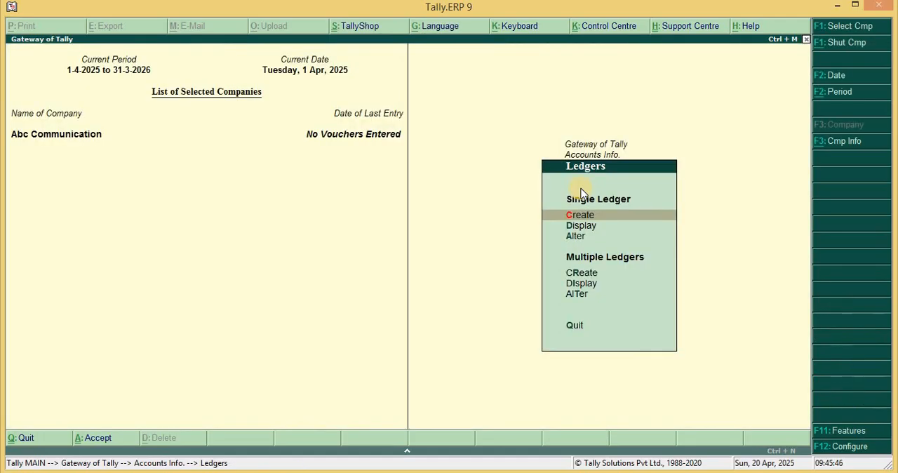
key("Escape")
key("Escape")
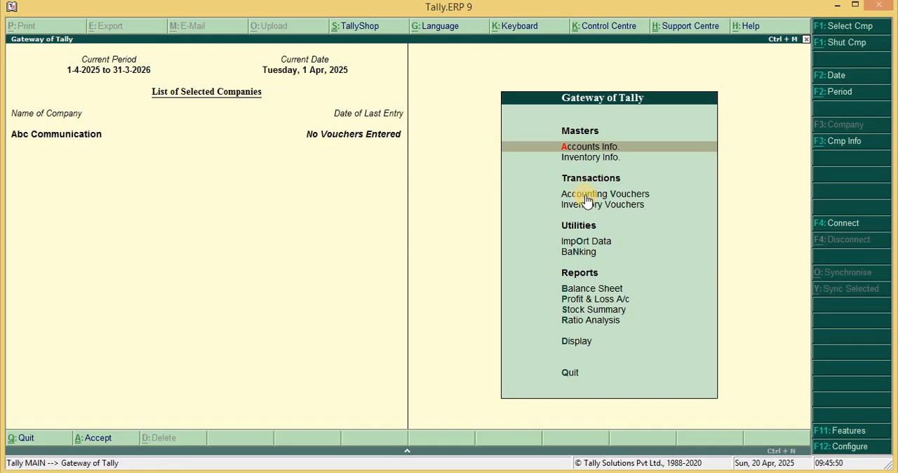
left_click(585, 194)
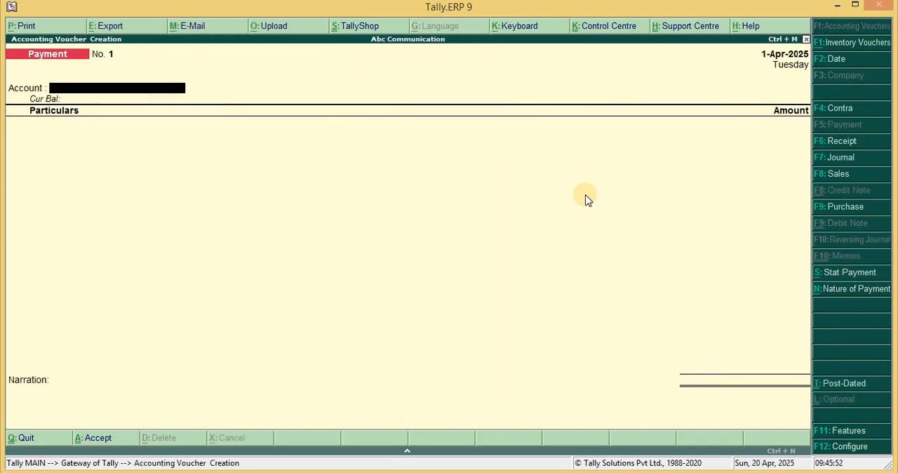
left_click(835, 177)
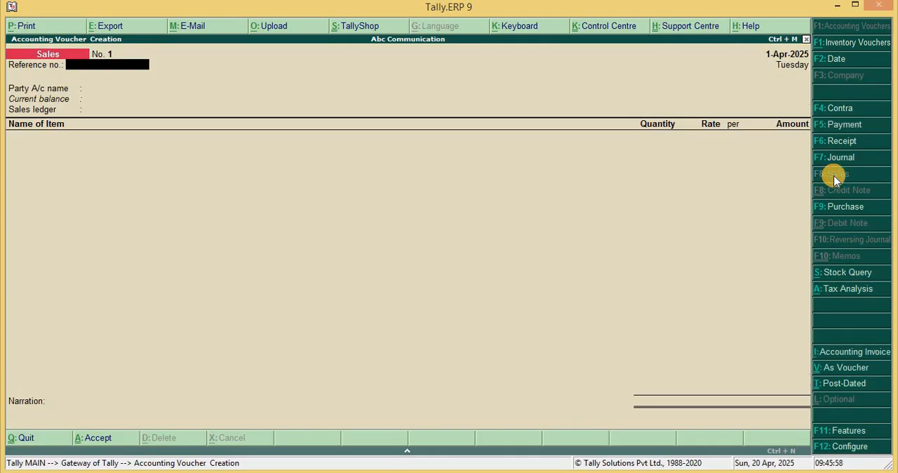
Leave the sales reference number blank and choose the customer's ledger as the party account
key("Return")
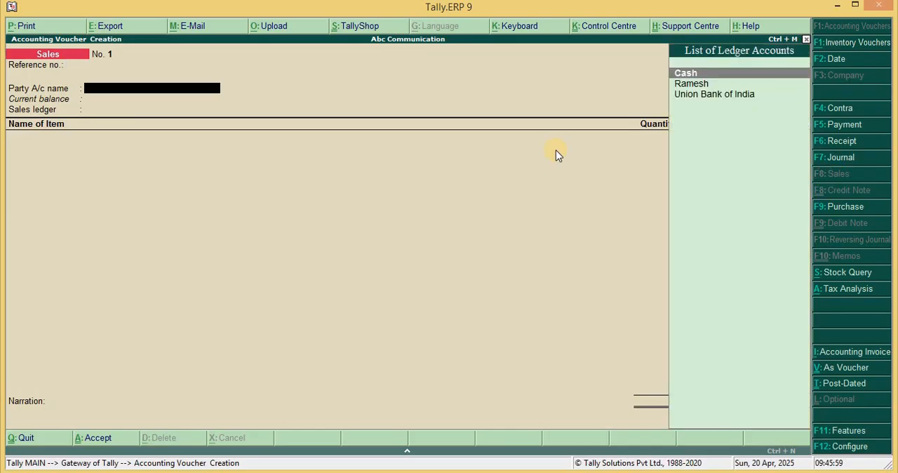
left_click(695, 84)
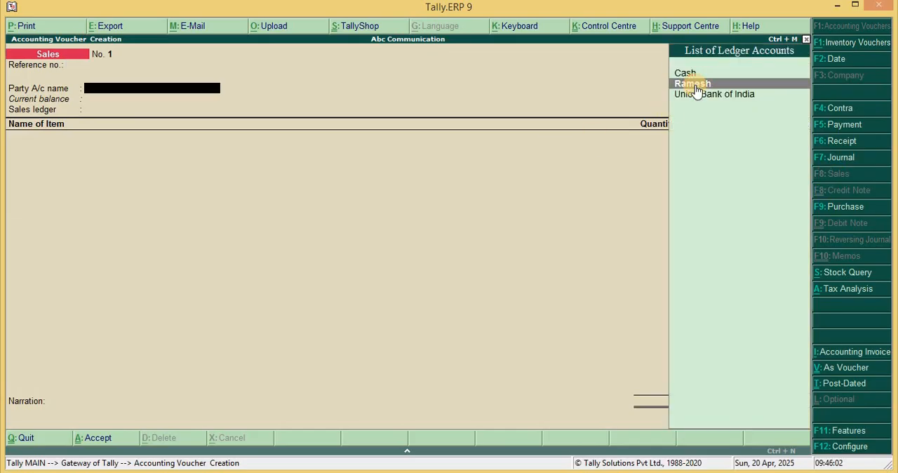
left_click(696, 87)
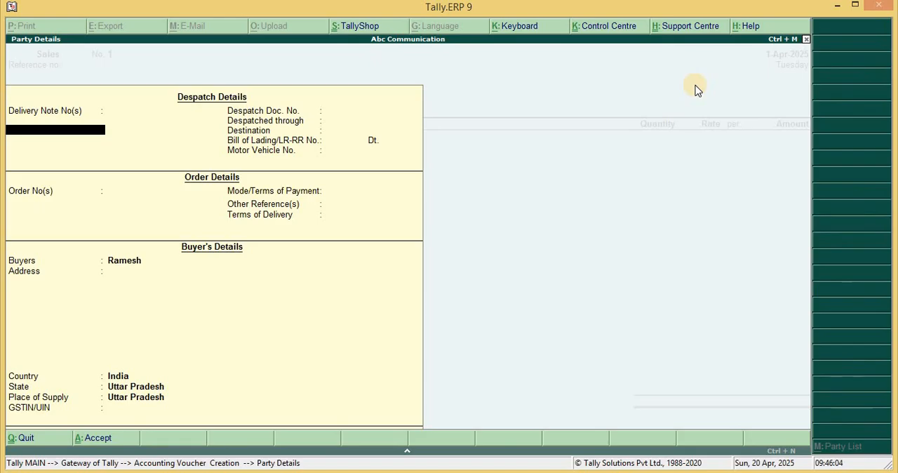
Leave the despatch and order details blank, keep the buyer's details as filled, and use Sales as the voucher's sales ledger
key("Return")
key("Return")
key("Return")
key("Return")
key("Return")
key("Return")
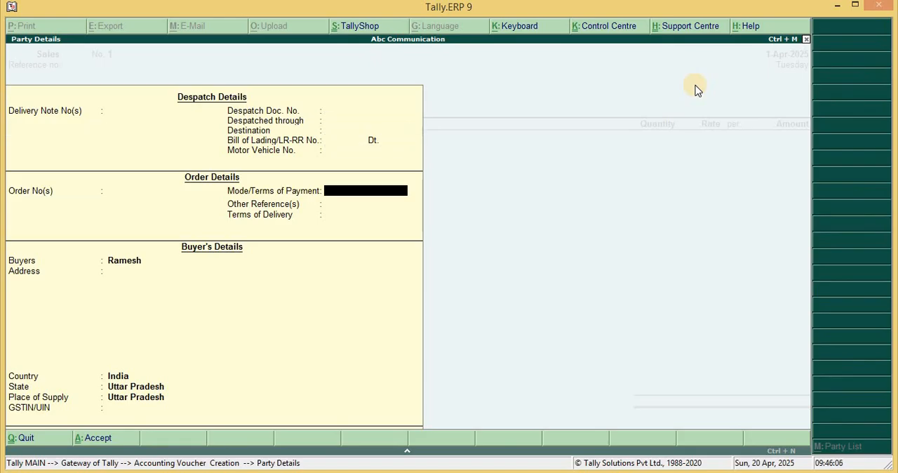
key("Return")
key("Return")
key("Return")
key("Return")
key("Return")
key("Return")
key("Return")
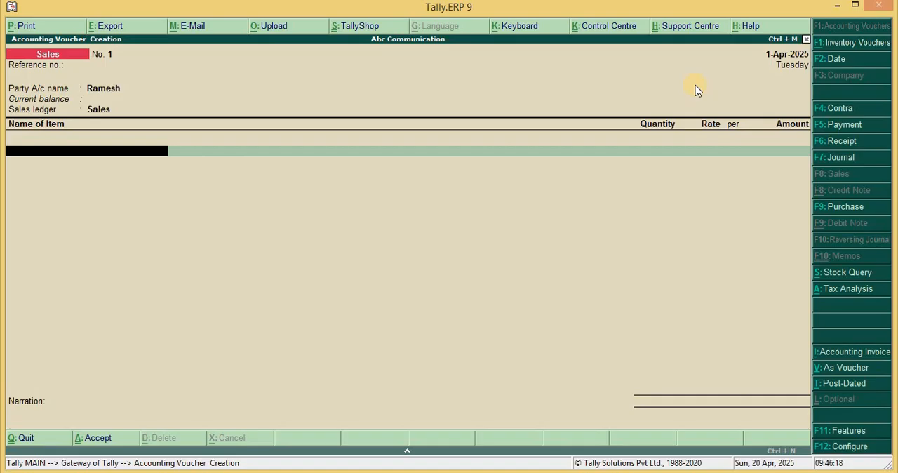
Create a new stock item named Redmi Note 8 from the voucher's item line, without an alias and under Primary
key("alt+c")
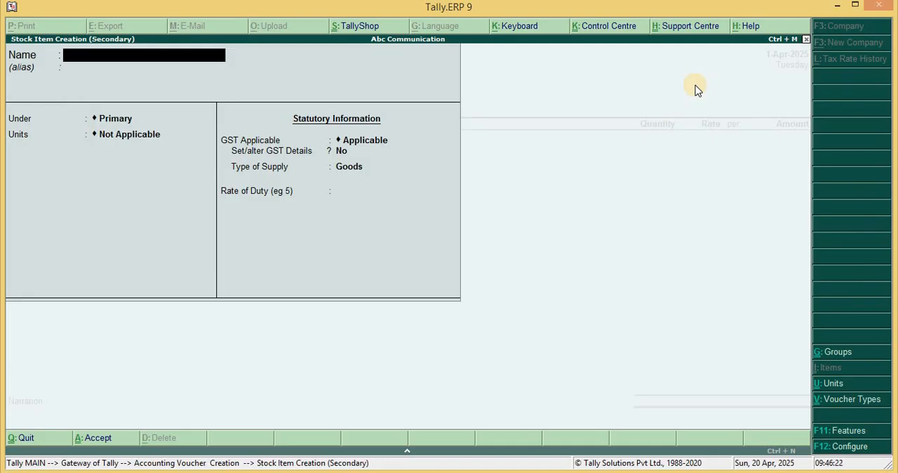
type("Redmi Note")
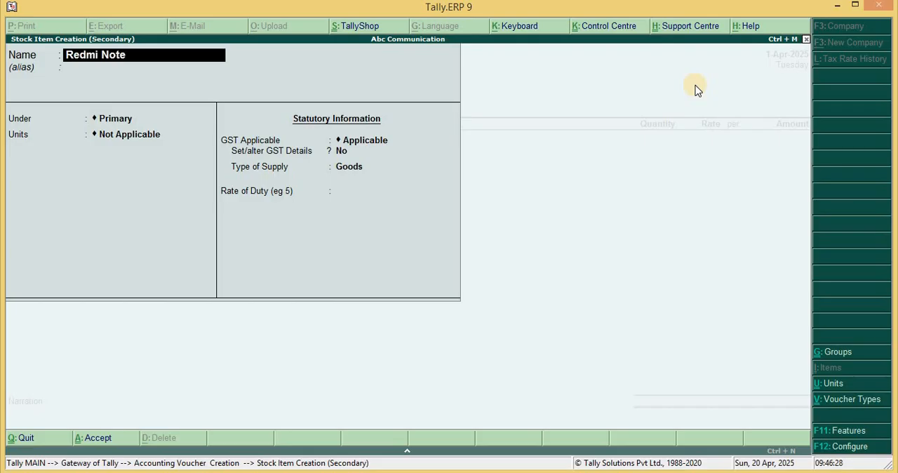
type(" 8")
key("Return")
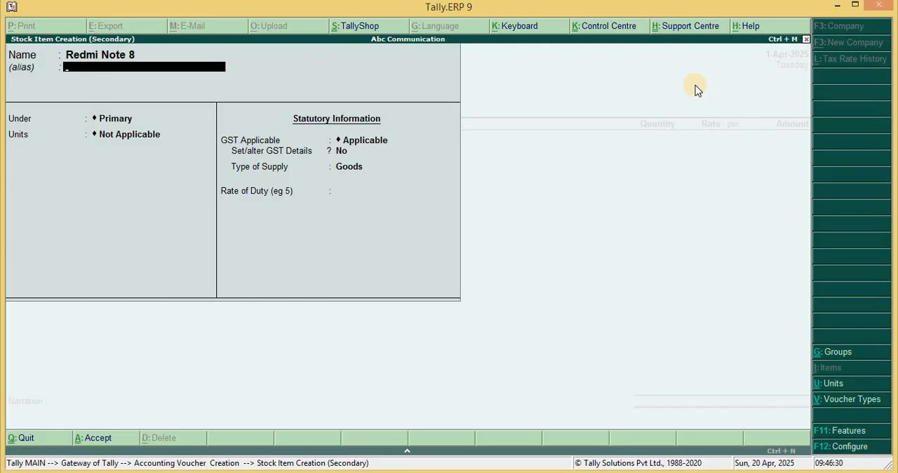
key("Return")
key("Return")
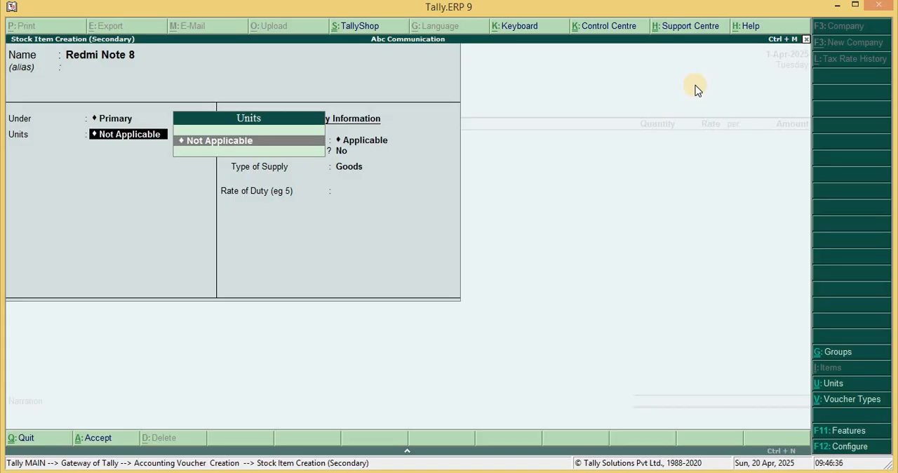
Create a simple unit with symbol pcs, UQC Not Applicable and 0 decimal places, and assign it to the GST-applicable stock item
key("alt+c")
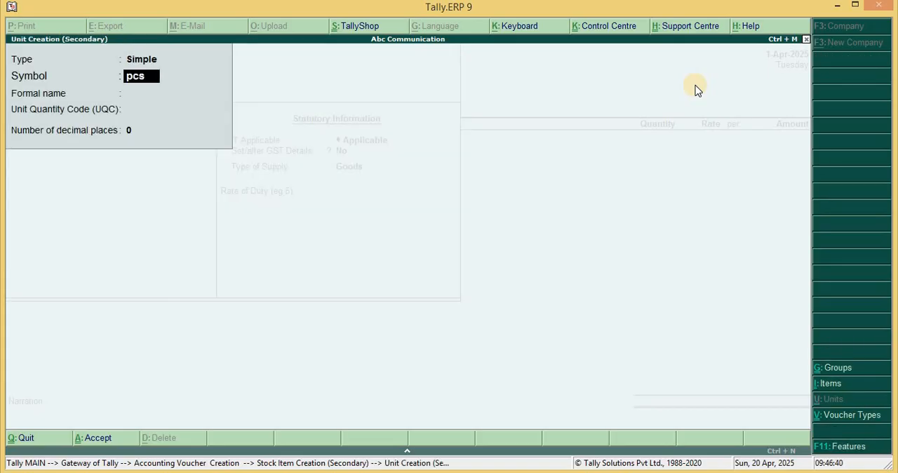
key("Return")
key("Return")
key("Return")
key("Return")
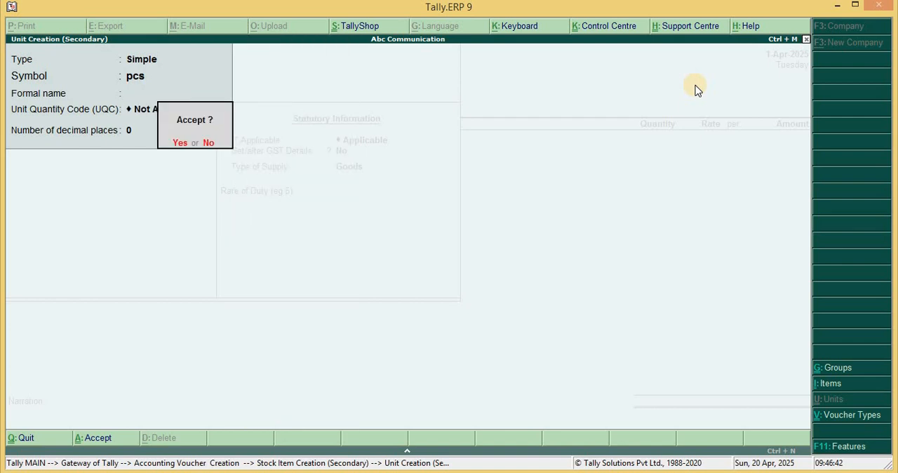
key("Return")
Enable the stock item's GST details, with calculation type On Value, taxability Taxable and an integrated tax rate of 18%
key("Return")
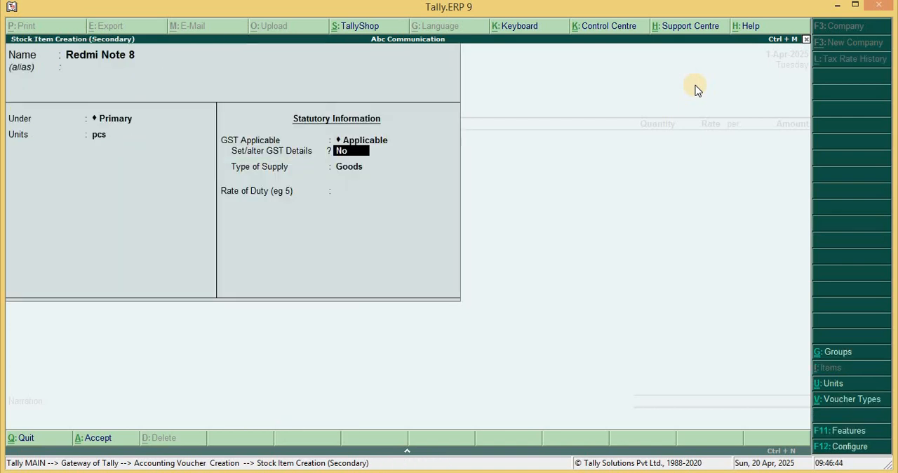
key("y")
key("Return")
key("Return")
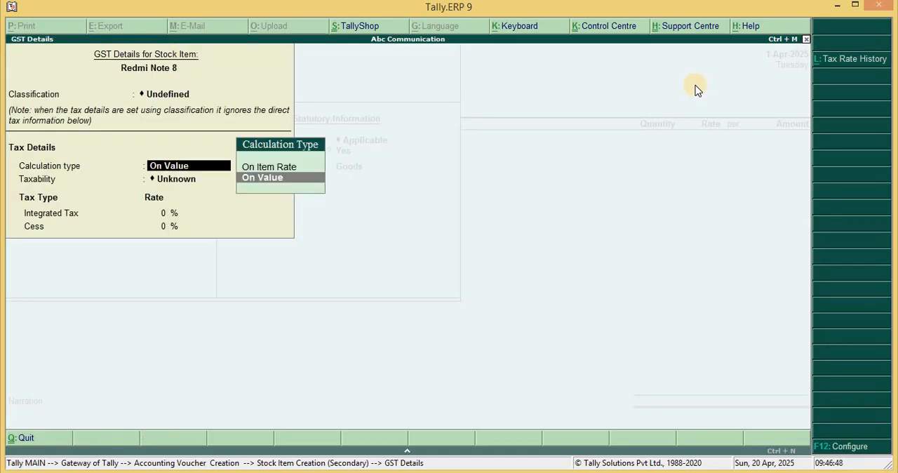
key("Return")
key("Down")
key("Down")
key("Down")
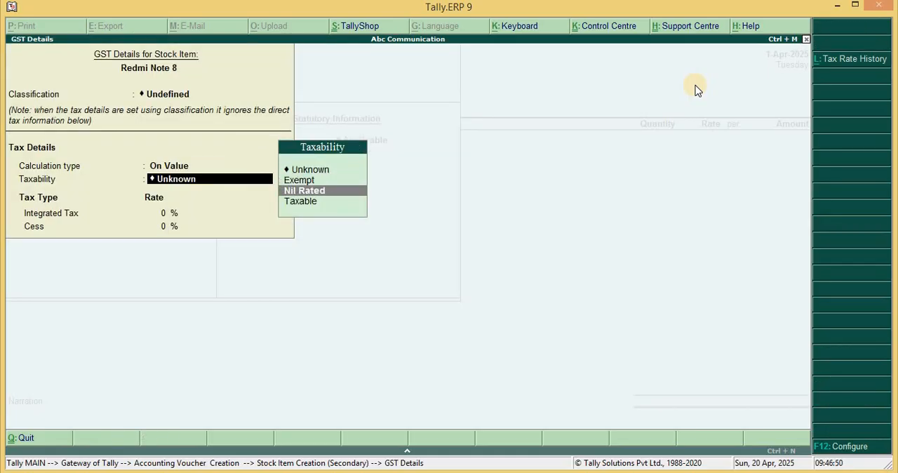
key("Return")
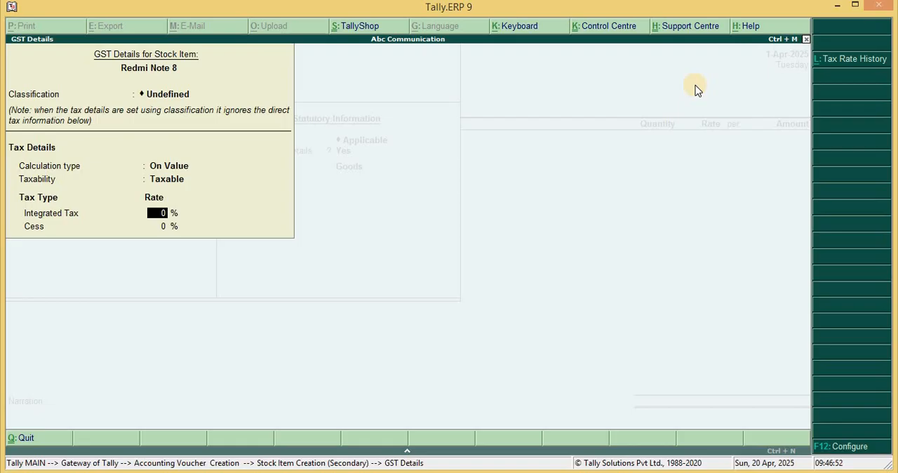
type("18")
key("Return")
Keep the type of supply as Goods with no rate of duty, and save the stock item
key("Return")
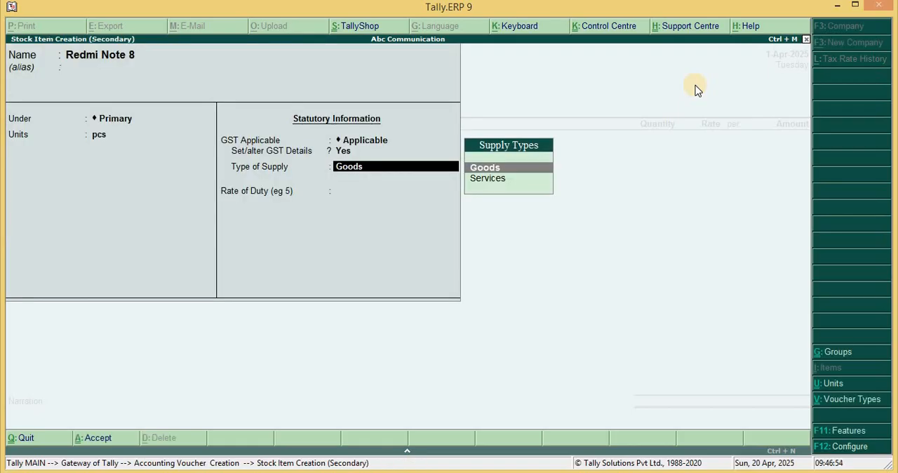
key("Return")
key("Return")
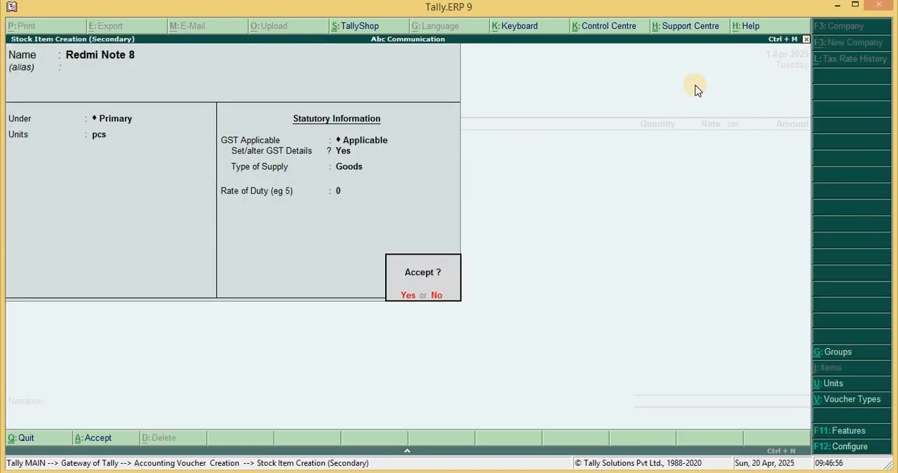
key("Return")
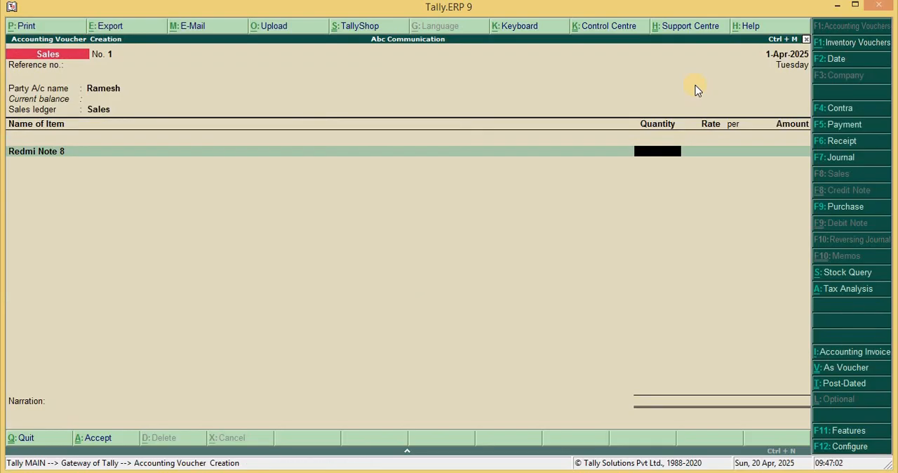
Enter a quantity of 2 pcs at a rate of 10,999 per pcs for Redmi Note 8
key("Return")
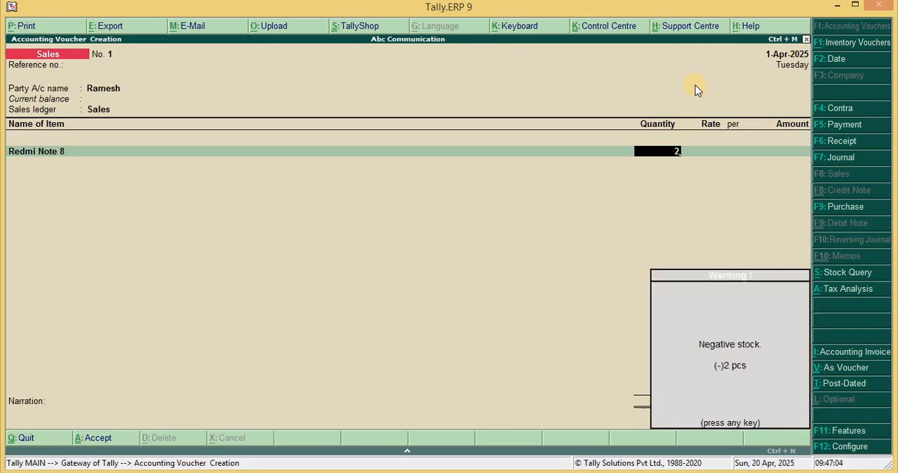
key("Return")
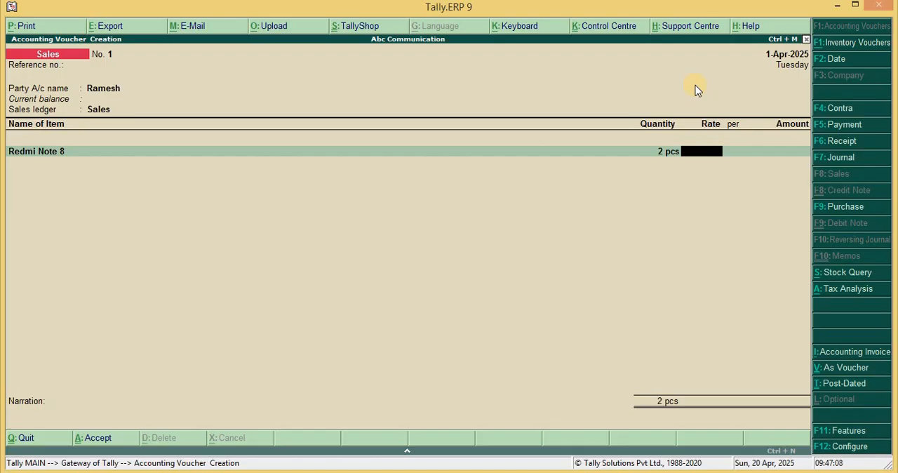
type("10999")
key("Return")
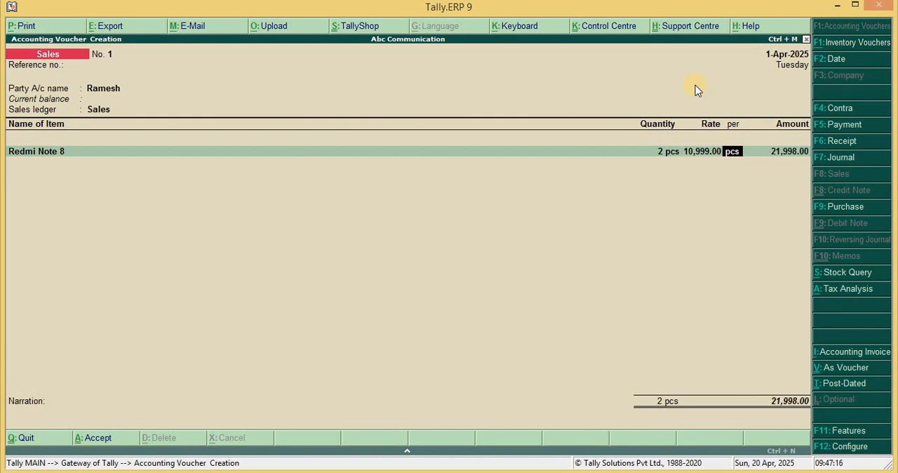
key("Return")
End the item list and add the CGST and SGST ledgers with their calculated amounts to the sales voucher
key("Return")
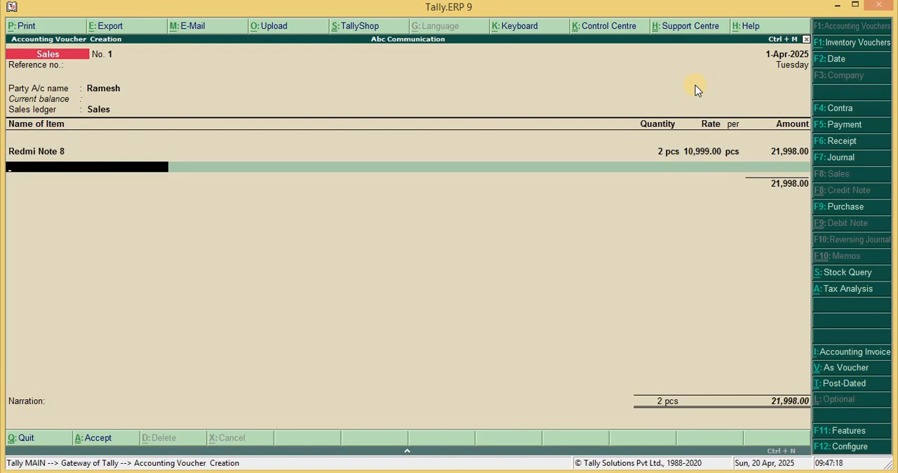
key("Return")
type("cgs")
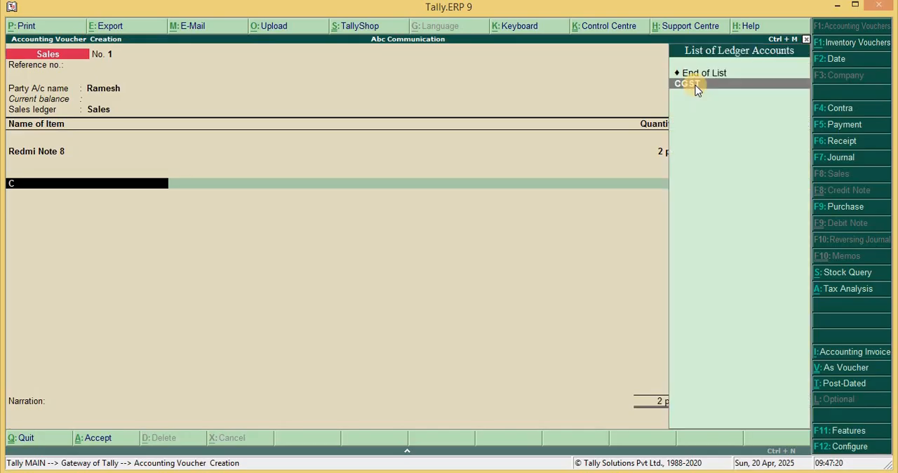
key("Return")
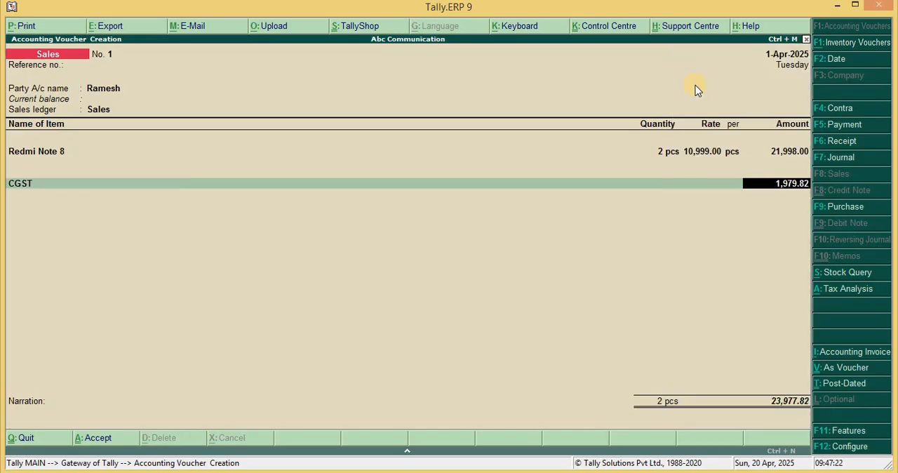
key("Return")
type("sgs")
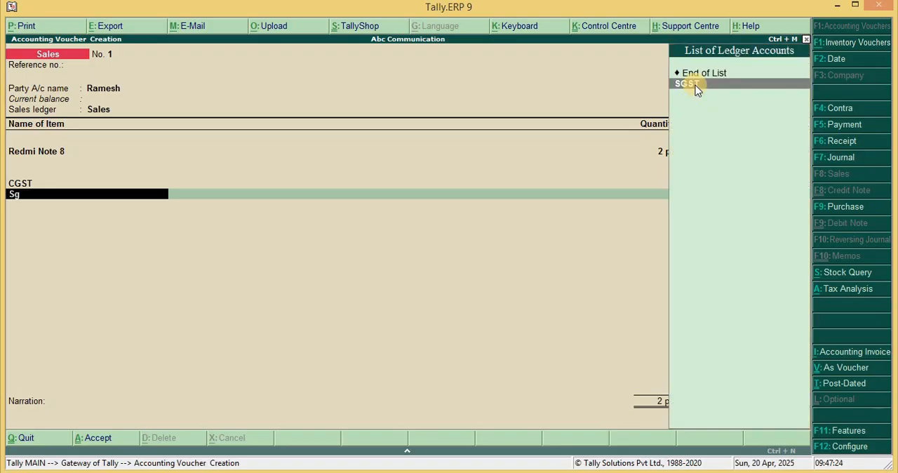
key("Return")
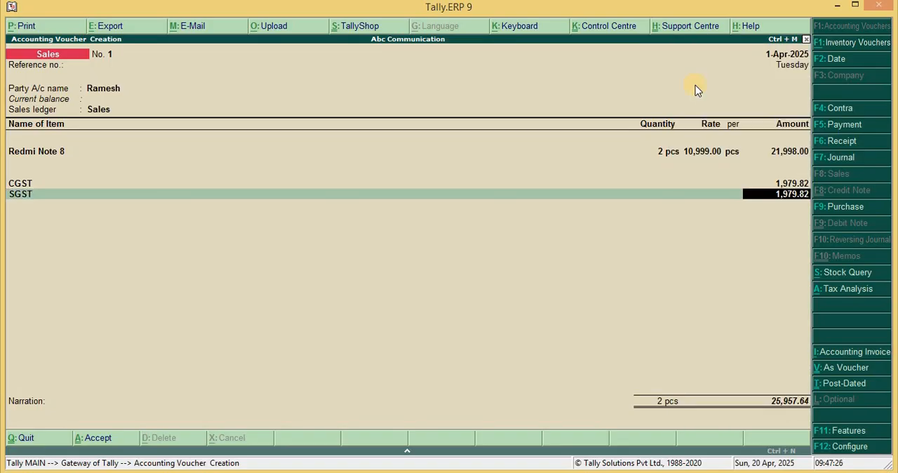
key("Return")
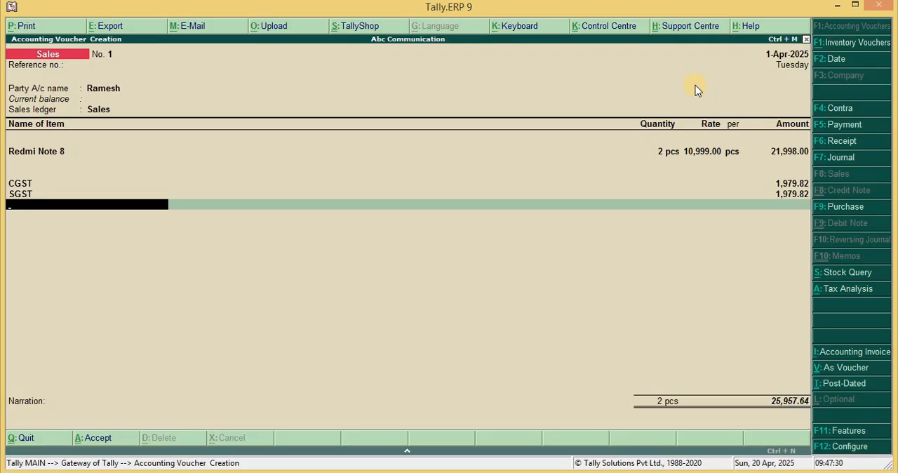
Save the sales voucher without a narration and quit voucher entry to the Gateway of Tally
key("Return")
key("Return")
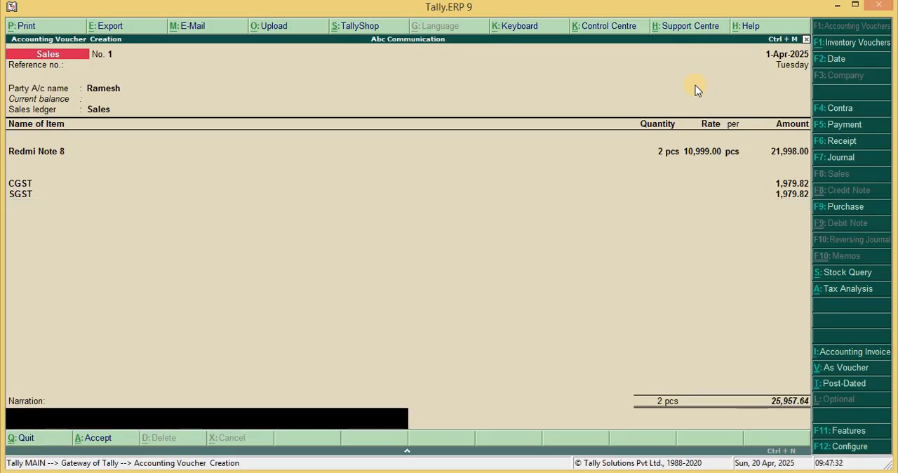
key("Return")
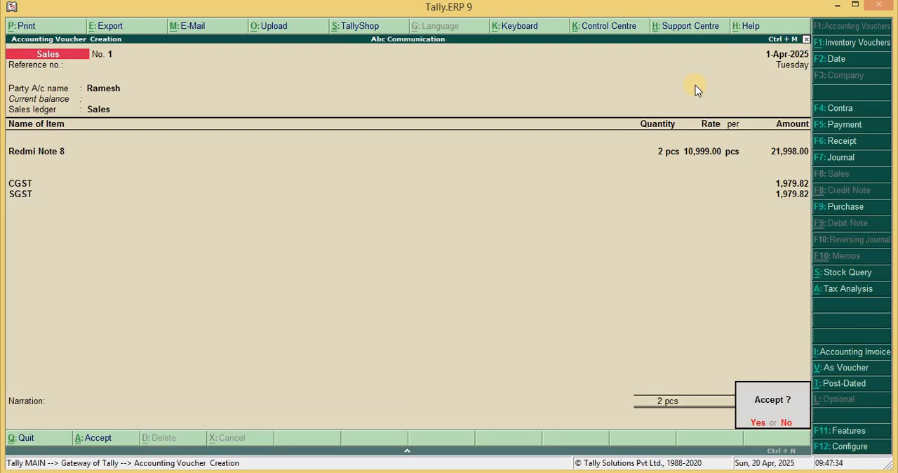
key("Return")
key("Escape")
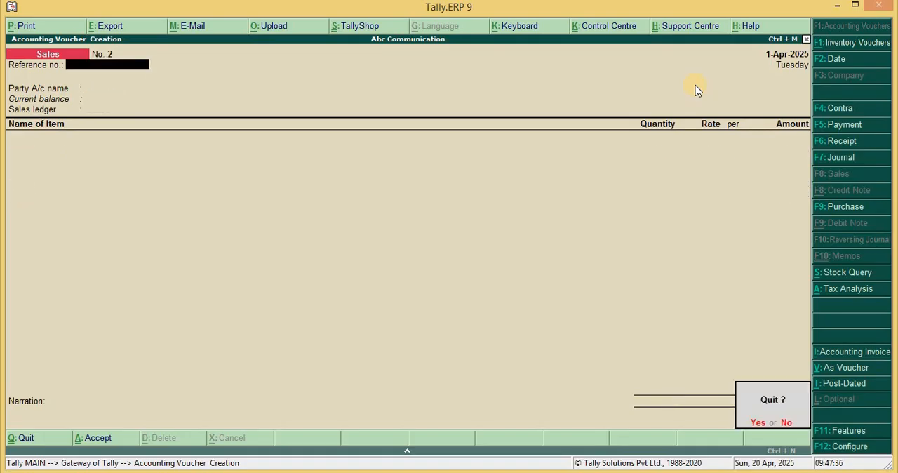
key("Return")
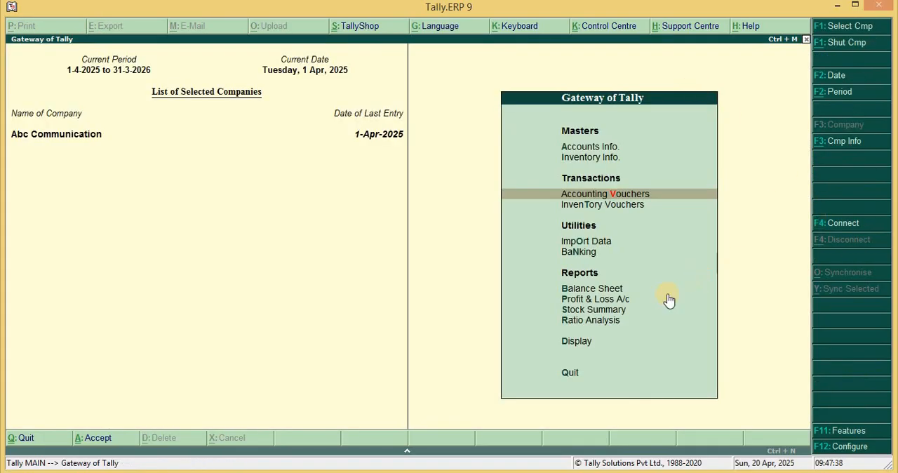
Open the Profit & Loss A/c and drill down through Sales Accounts, Sales and April to the recorded sales voucher
left_click(613, 300)
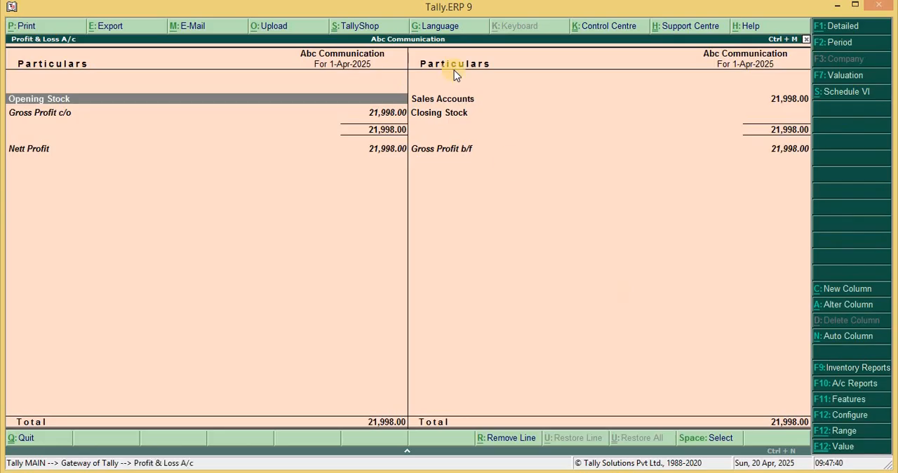
left_click(448, 104)
left_click(448, 103)
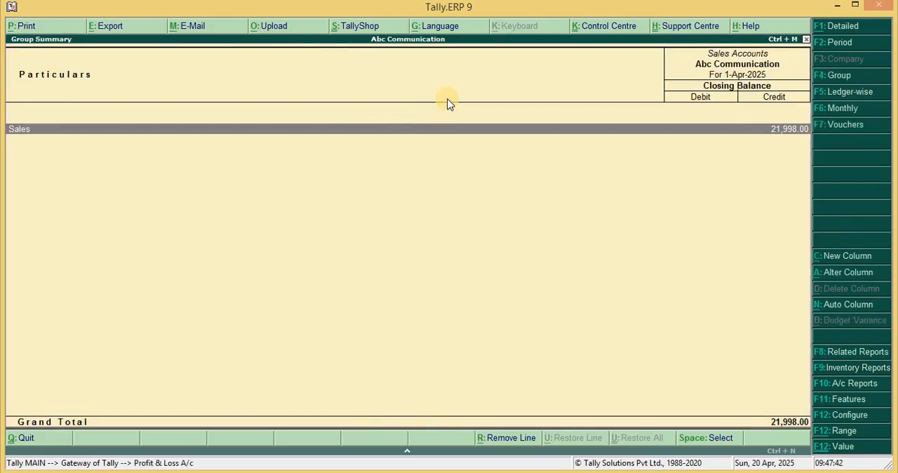
left_click(414, 138)
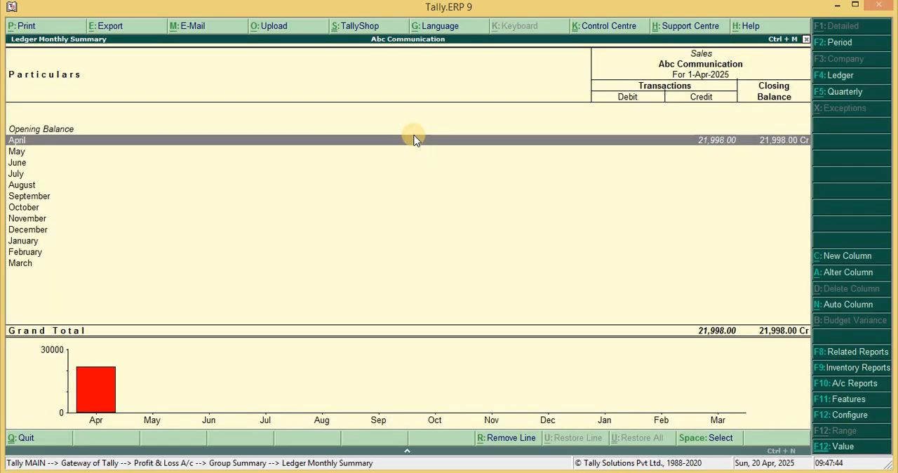
left_click(414, 138)
key("Return")
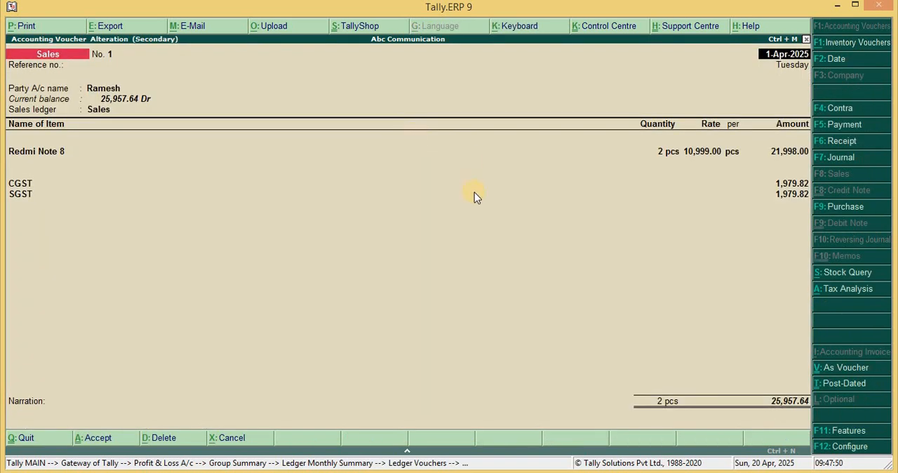
Print the sales voucher's tax invoice directly, and print it again with print preview enabled
key("alt+p")
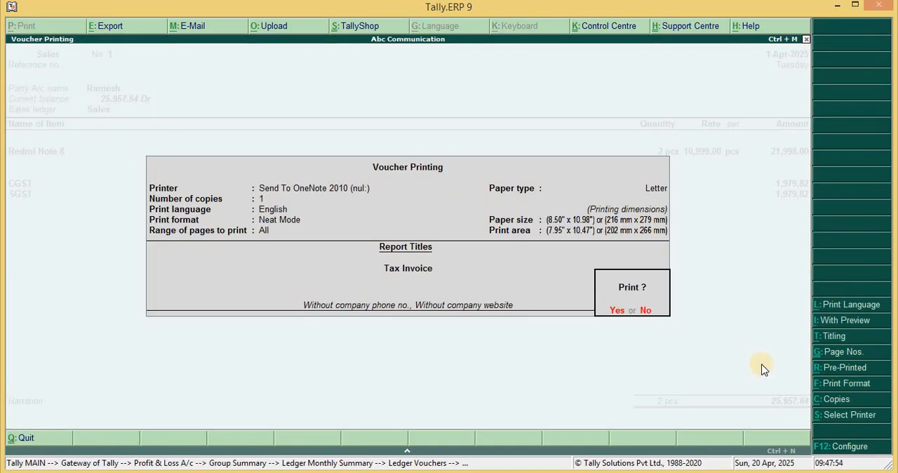
left_click(617, 310)
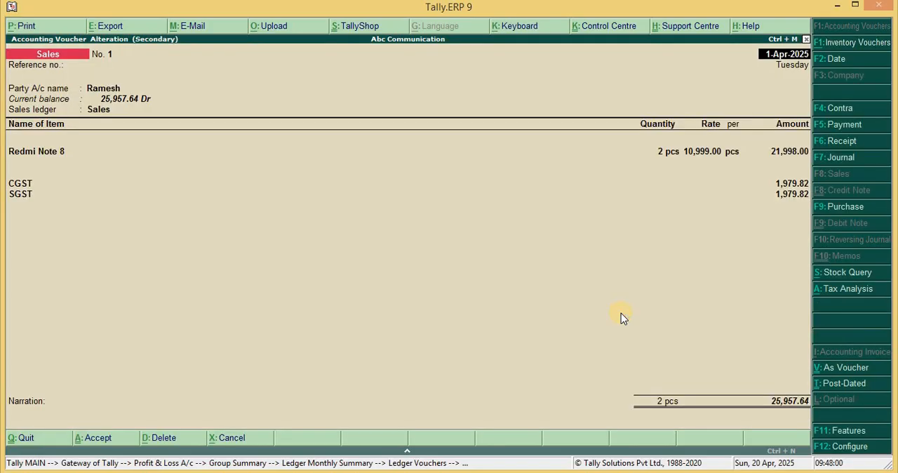
key("alt+p")
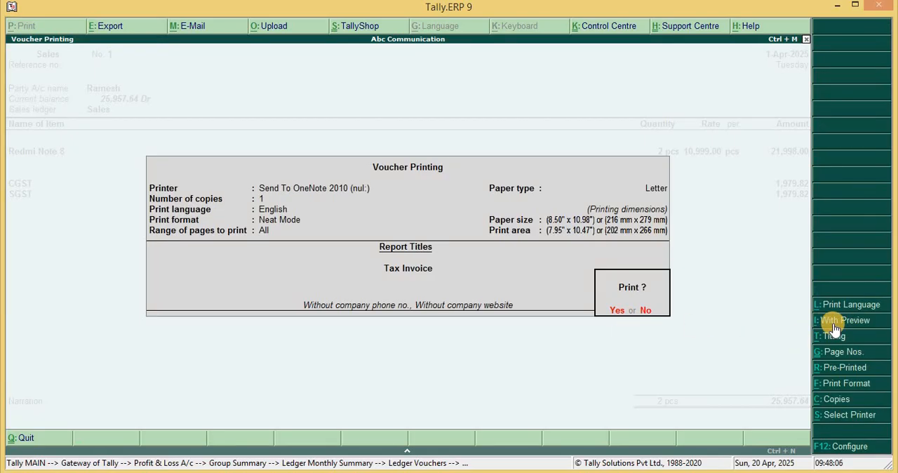
left_click(835, 326)
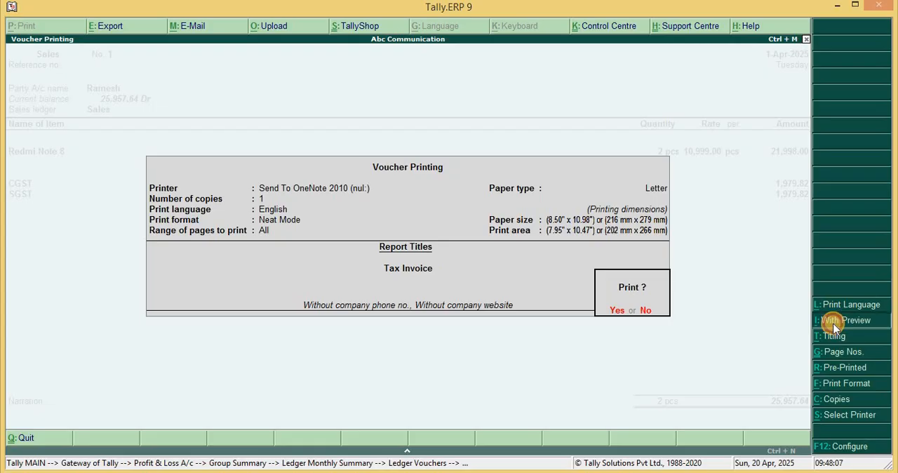
left_click(616, 313)
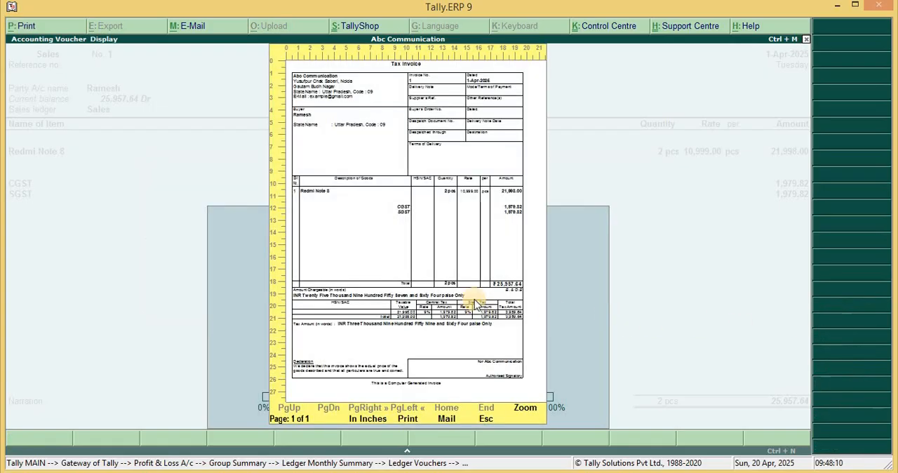
Zoom into the tax invoice preview, examine it down to the declaration, and close the preview
left_click(476, 304)
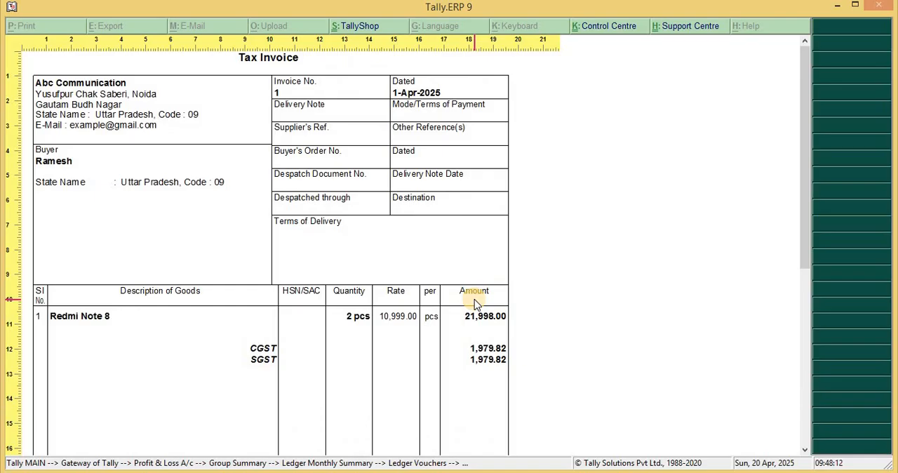
left_click_drag(802, 140, 810, 217)
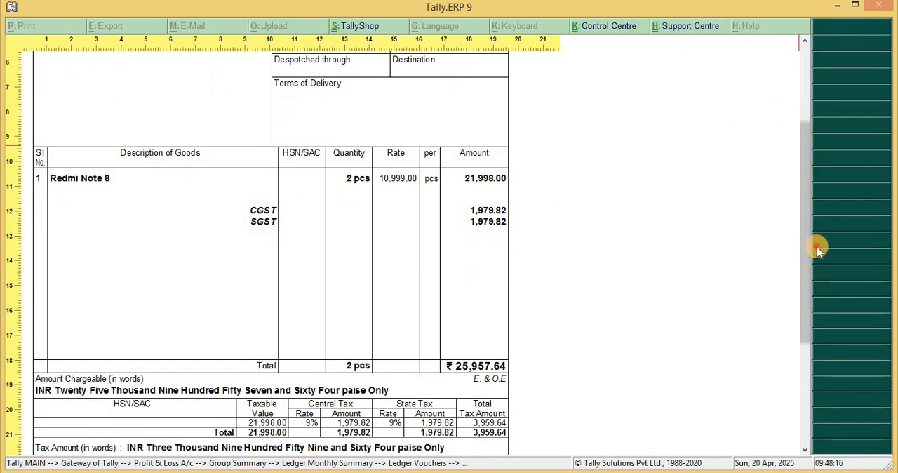
left_click_drag(810, 249, 812, 308)
key("Escape")
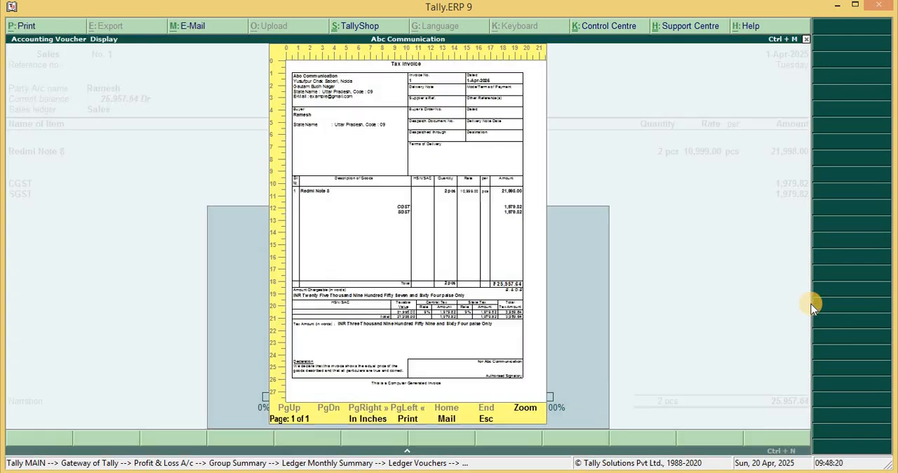
key("Escape")
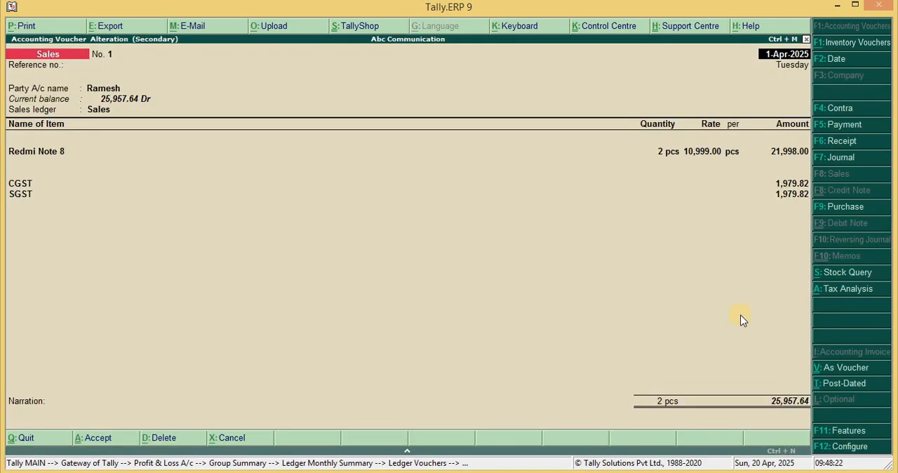
Set Print Bank Details to Yes in the voucher's invoice print configuration and choose Union Bank of India as the bank
key("alt+p")
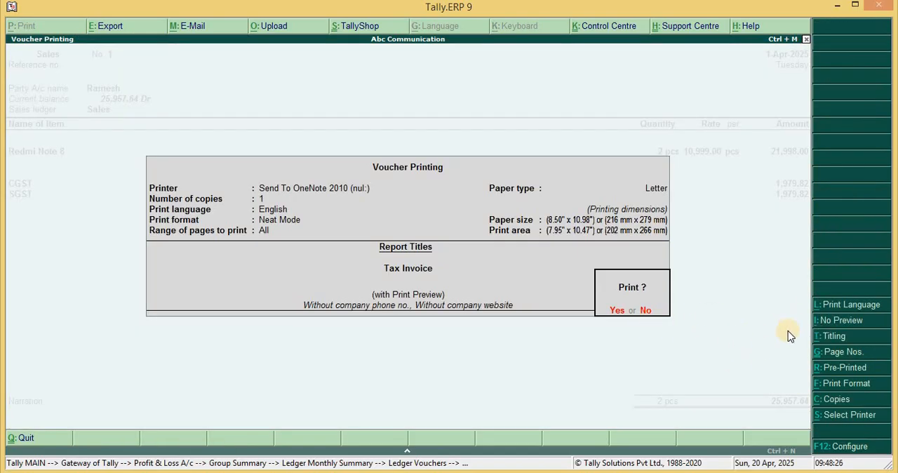
left_click(856, 454)
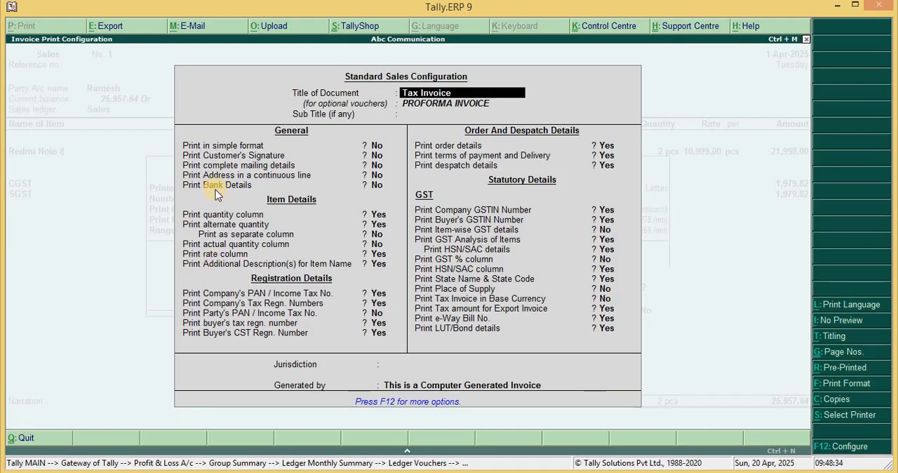
left_click(376, 186)
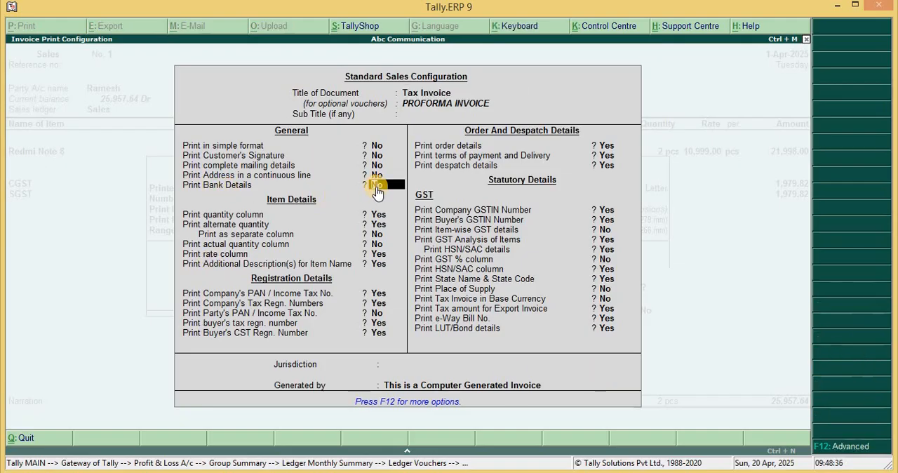
type("Y")
key("Return")
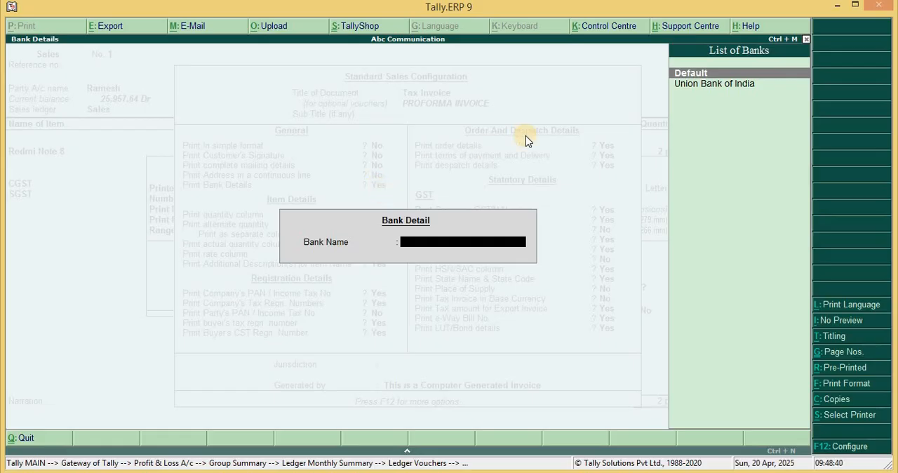
left_click(713, 92)
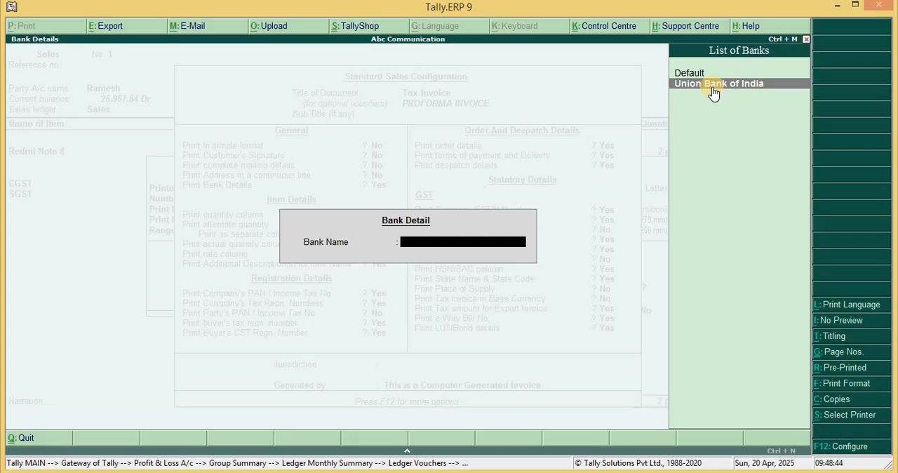
left_click(713, 91)
Keep the remaining invoice print options as they are and accept the print configuration
key("Return")
key("Return")
key("Return")
key("Return")
key("Return")
key("Return")
key("Return")
key("Return")
key("Return")
key("Return")
key("Return")
key("Return")
key("Return")
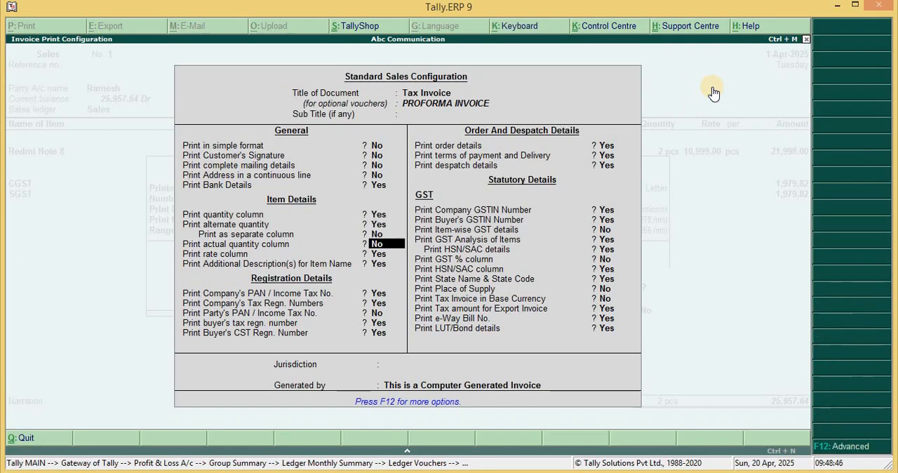
key("Return")
key("Return")
key("Return")
key("Return")
key("Return")
key("Return")
key("Return")
key("Return")
key("Return")
key("Return")
key("Return")
key("Return")
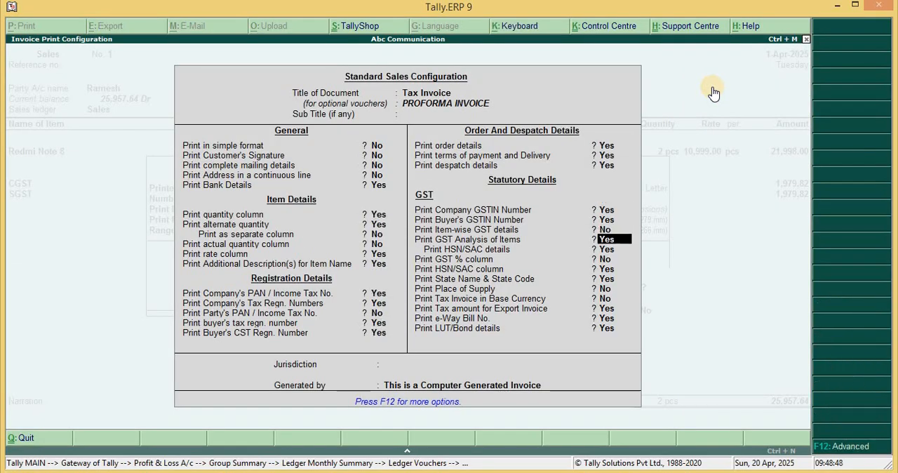
key("Return")
key("Return")
key("Return")
key("Return")
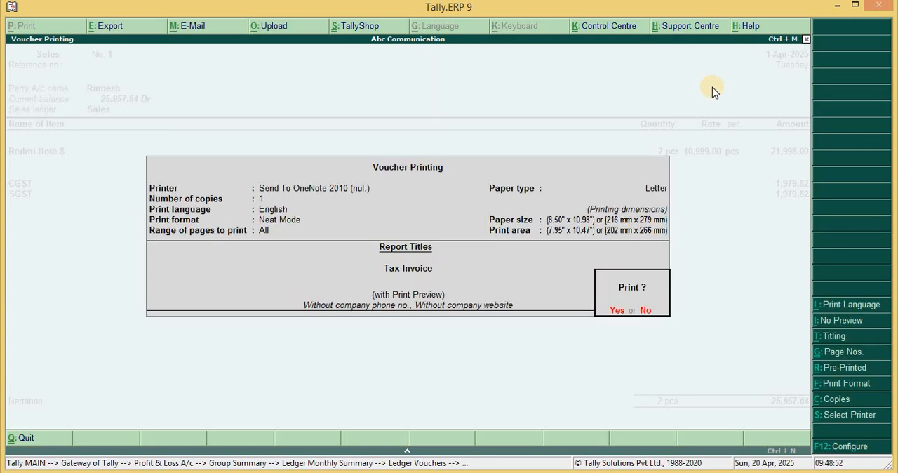
Preview the tax invoice again, zoom in, and examine the company's bank details near its end
left_click(615, 314)
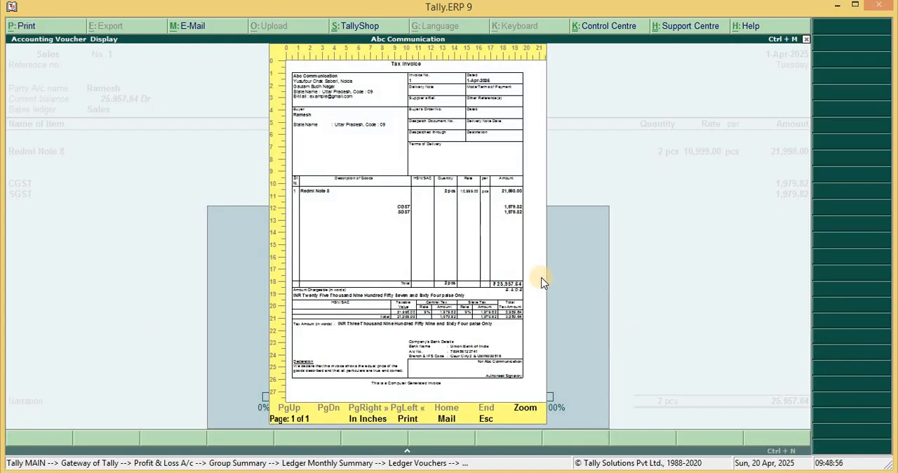
key("alt+z")
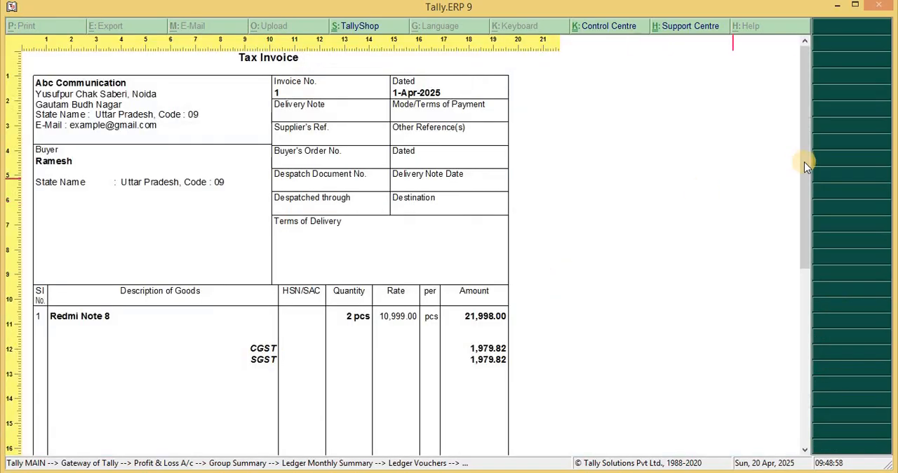
left_click_drag(804, 160, 805, 338)
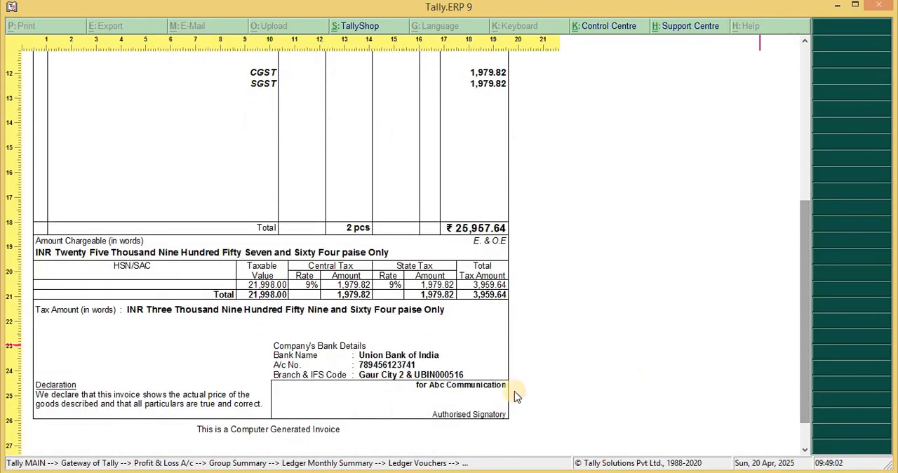